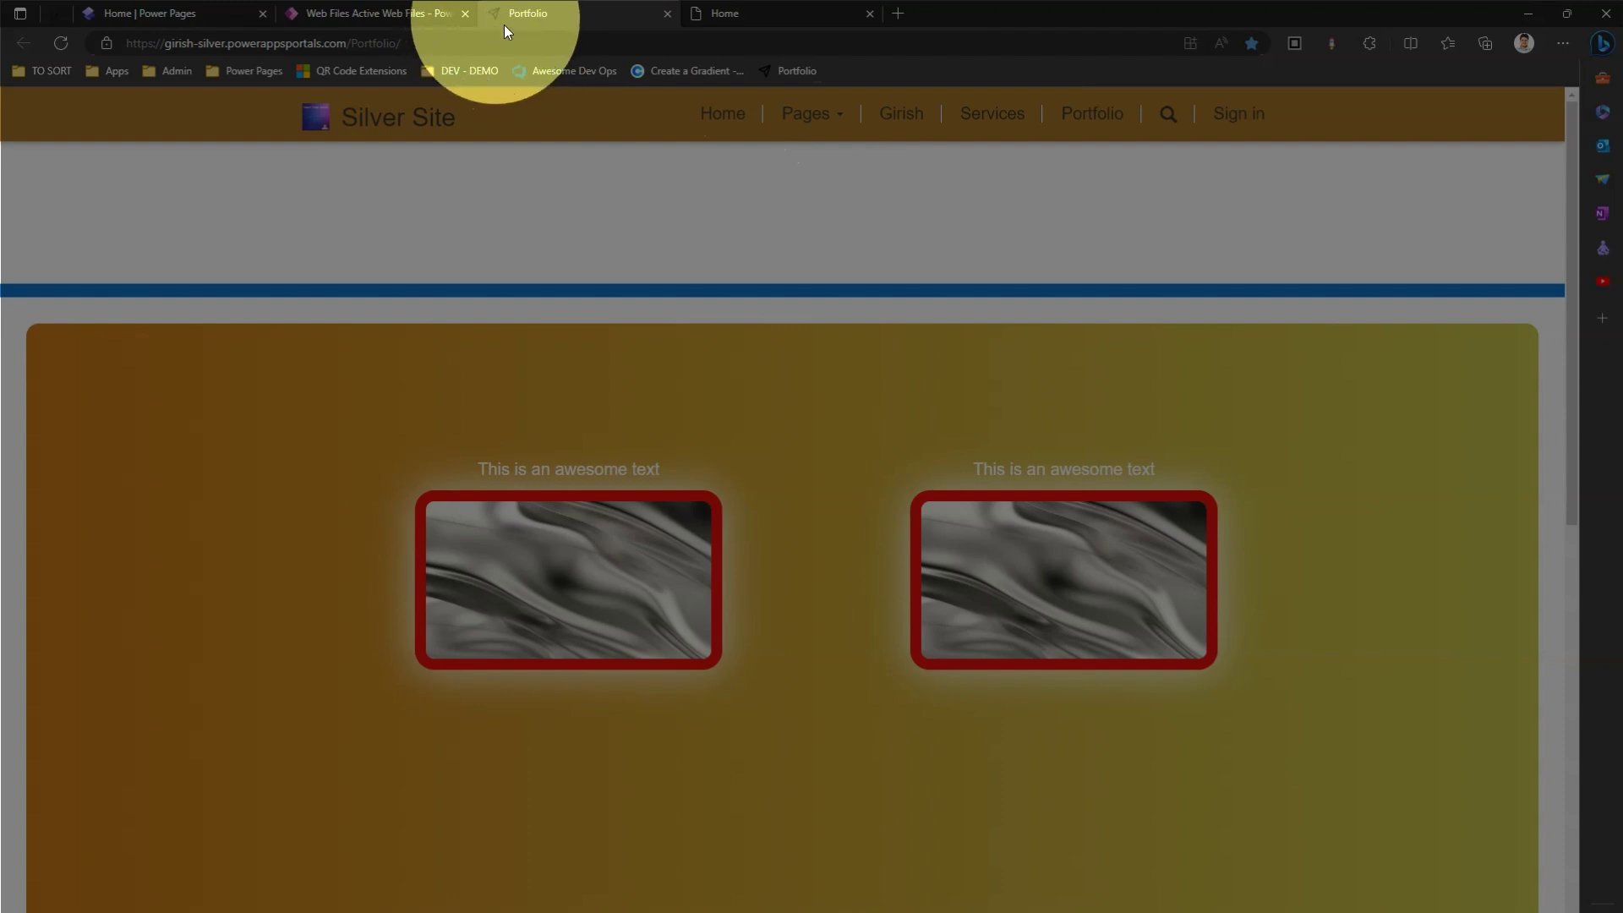
Reopen the Portfolio page from the browser's history.
{"action": "left_click", "coordinate": [898, 79]}
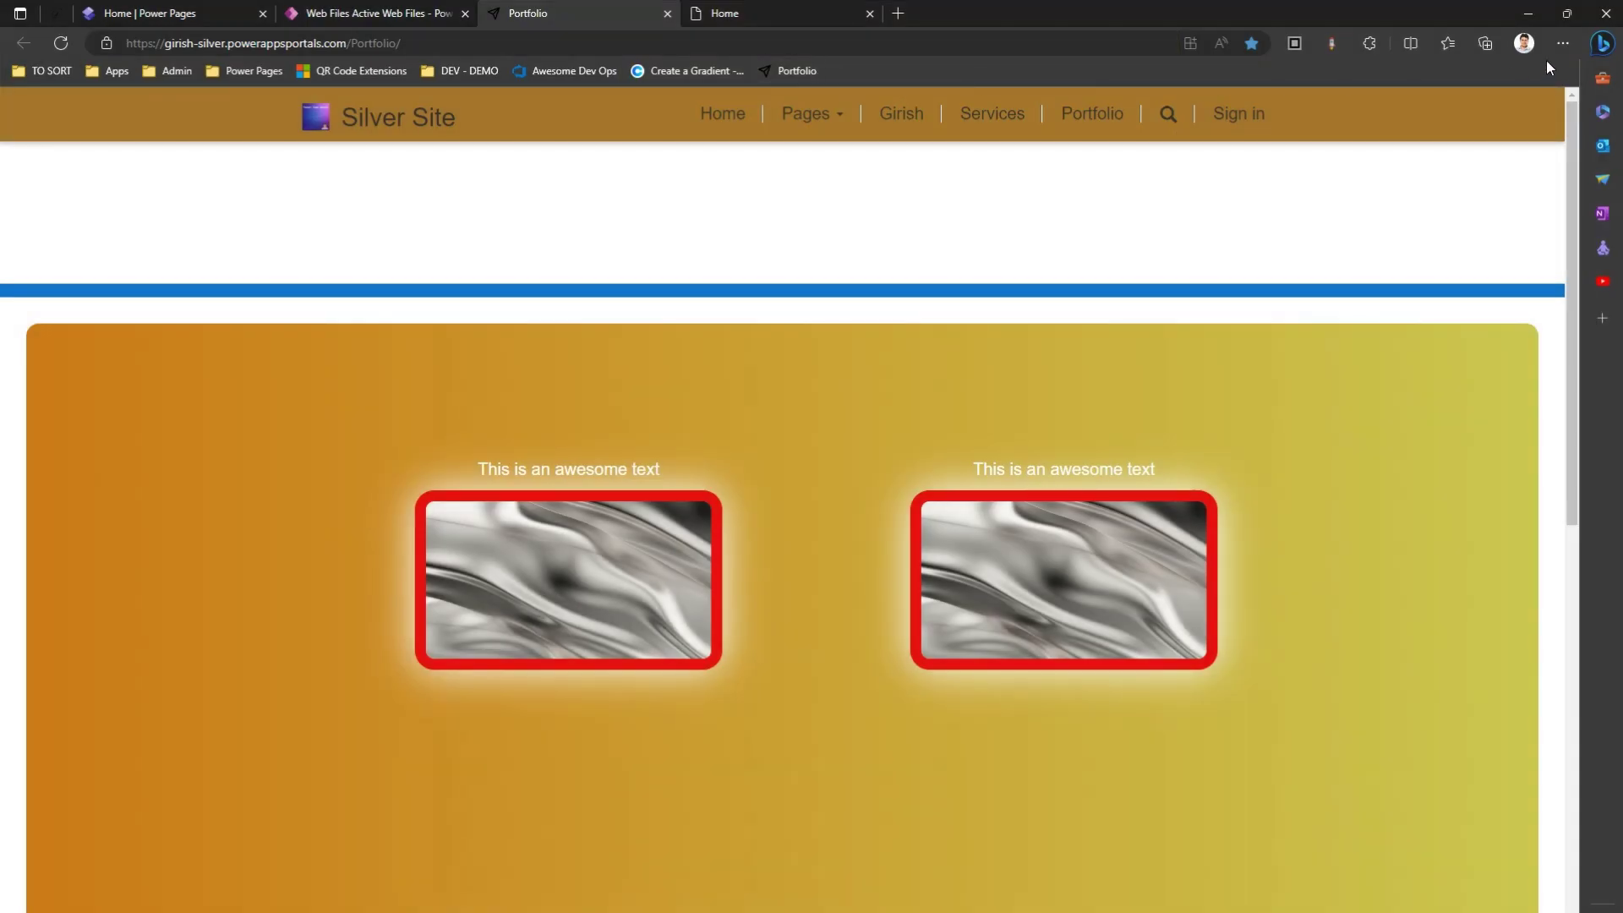
{"action": "left_click", "coordinate": [1560, 43]}
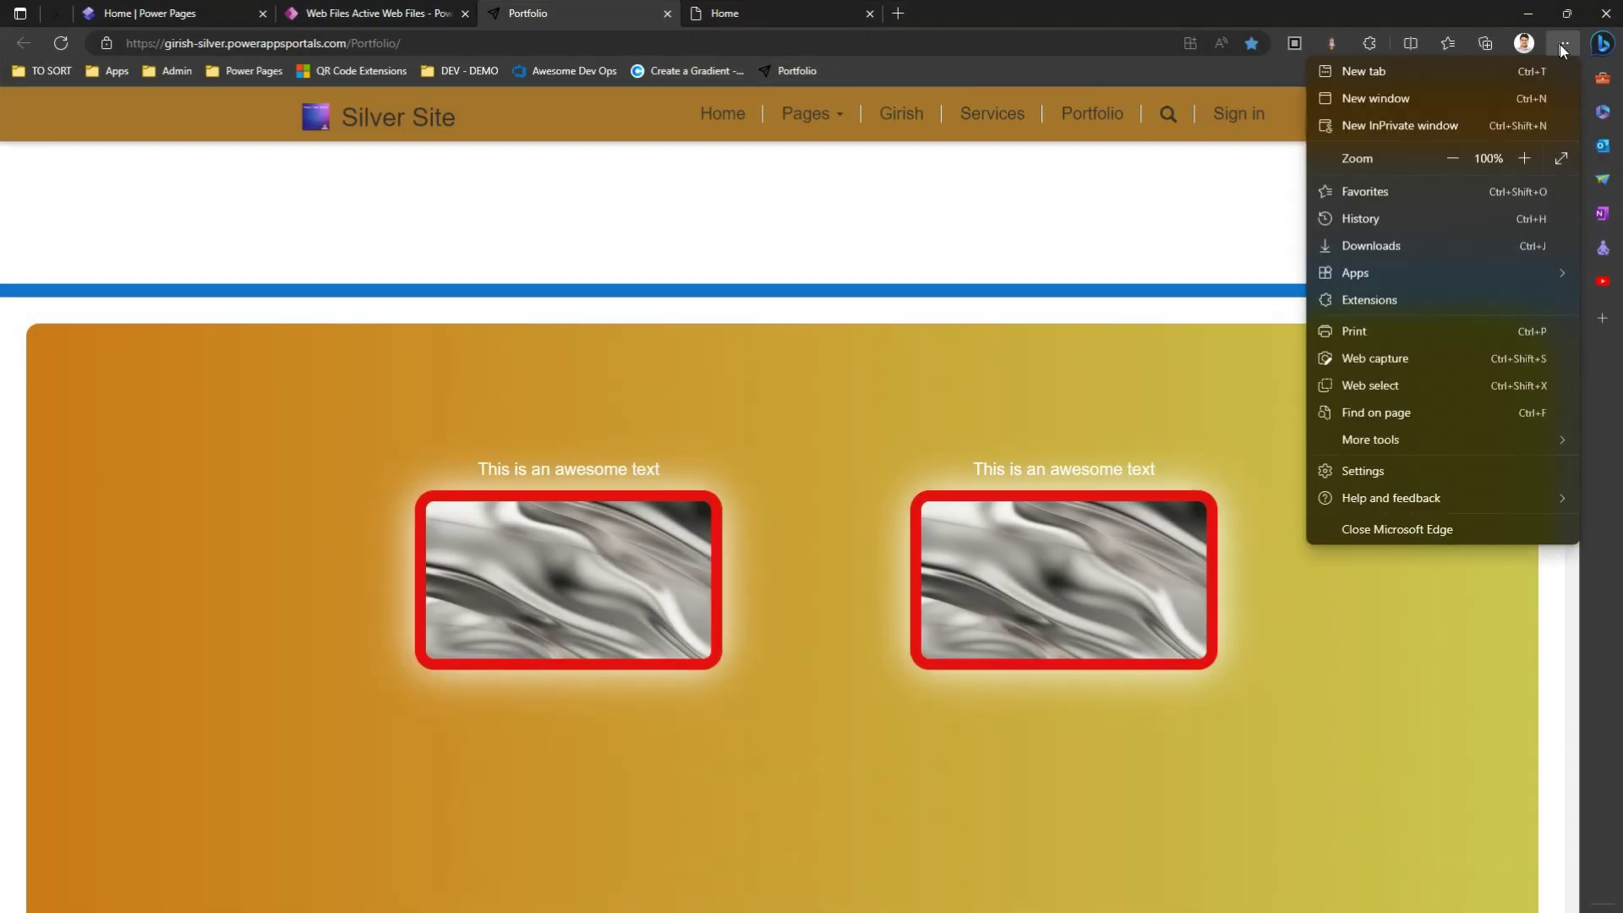
{"action": "left_click", "coordinate": [1392, 218]}
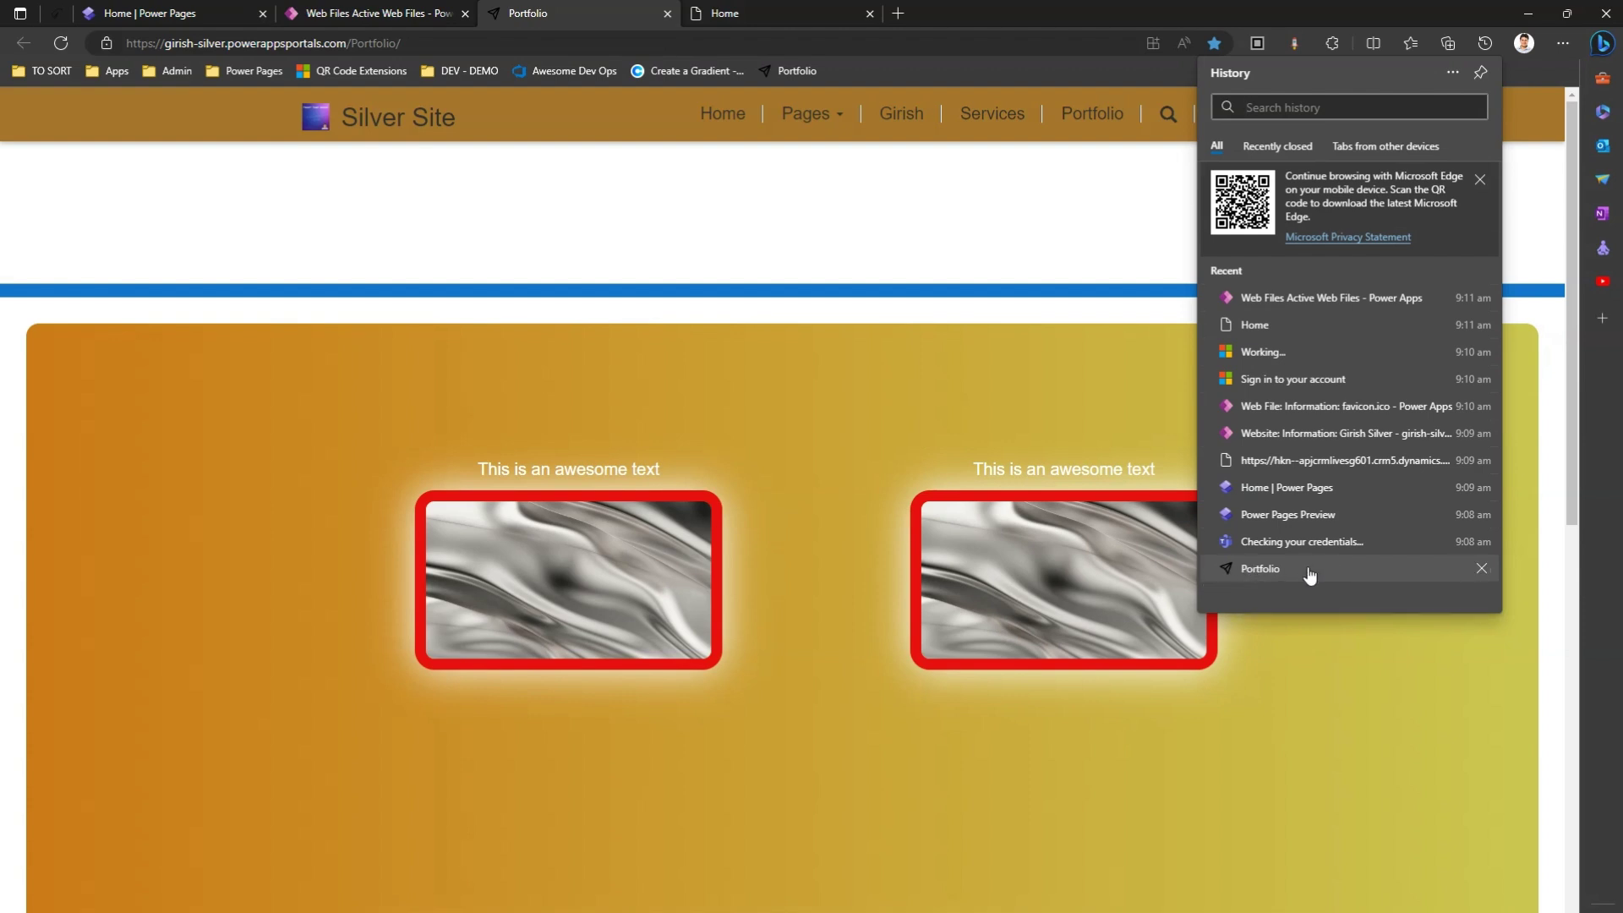
{"action": "left_click", "coordinate": [1226, 574]}
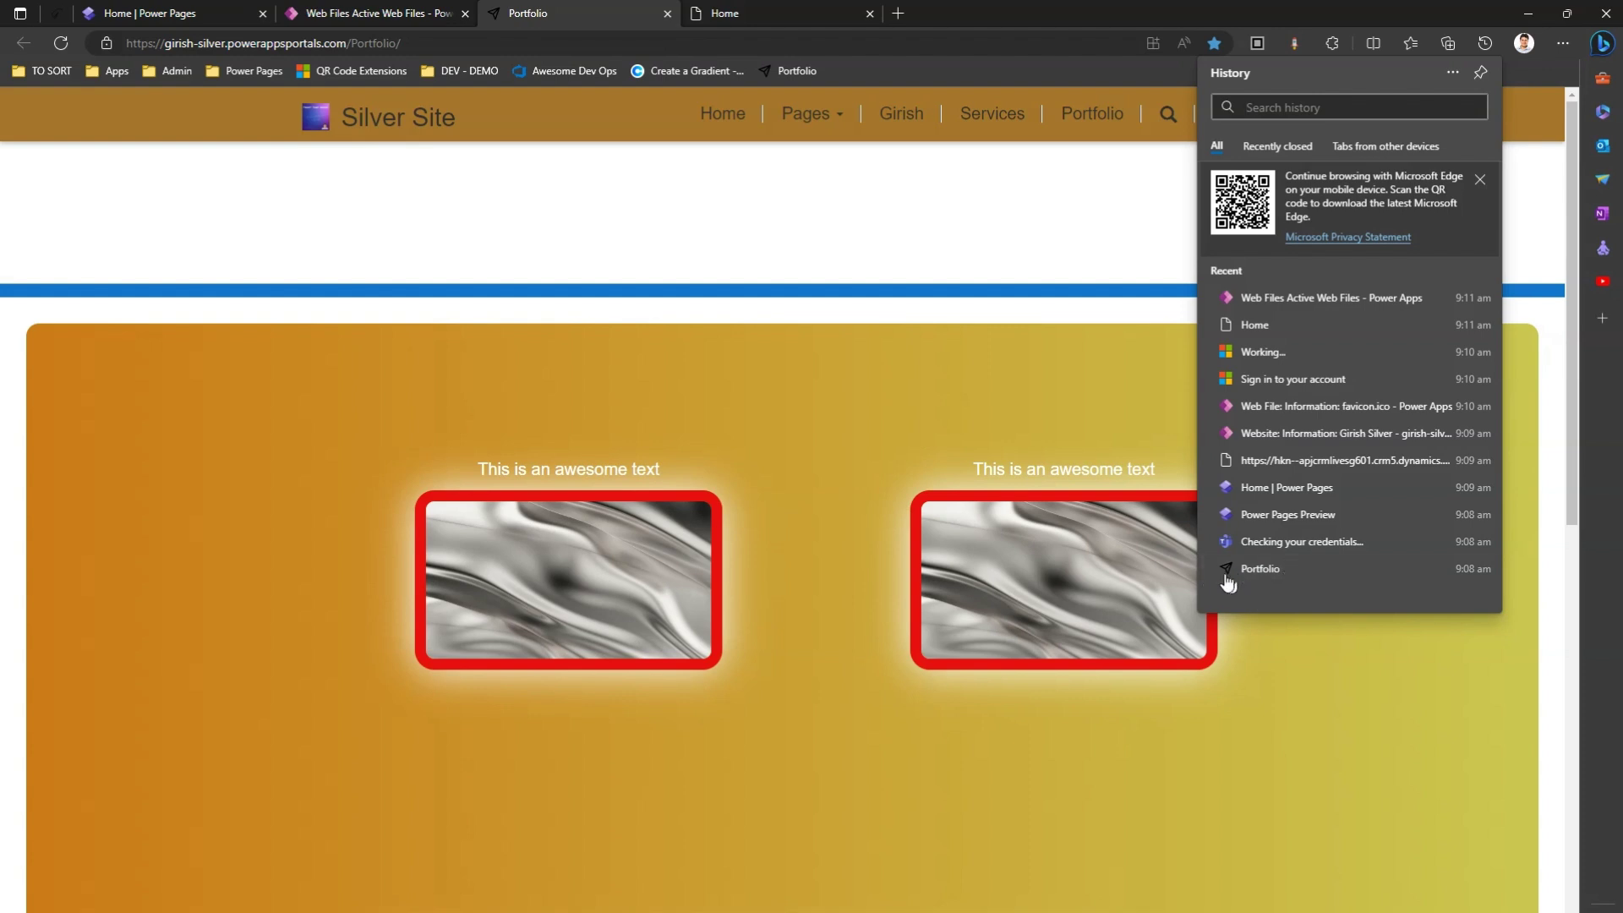
{"action": "left_click", "coordinate": [1533, 150]}
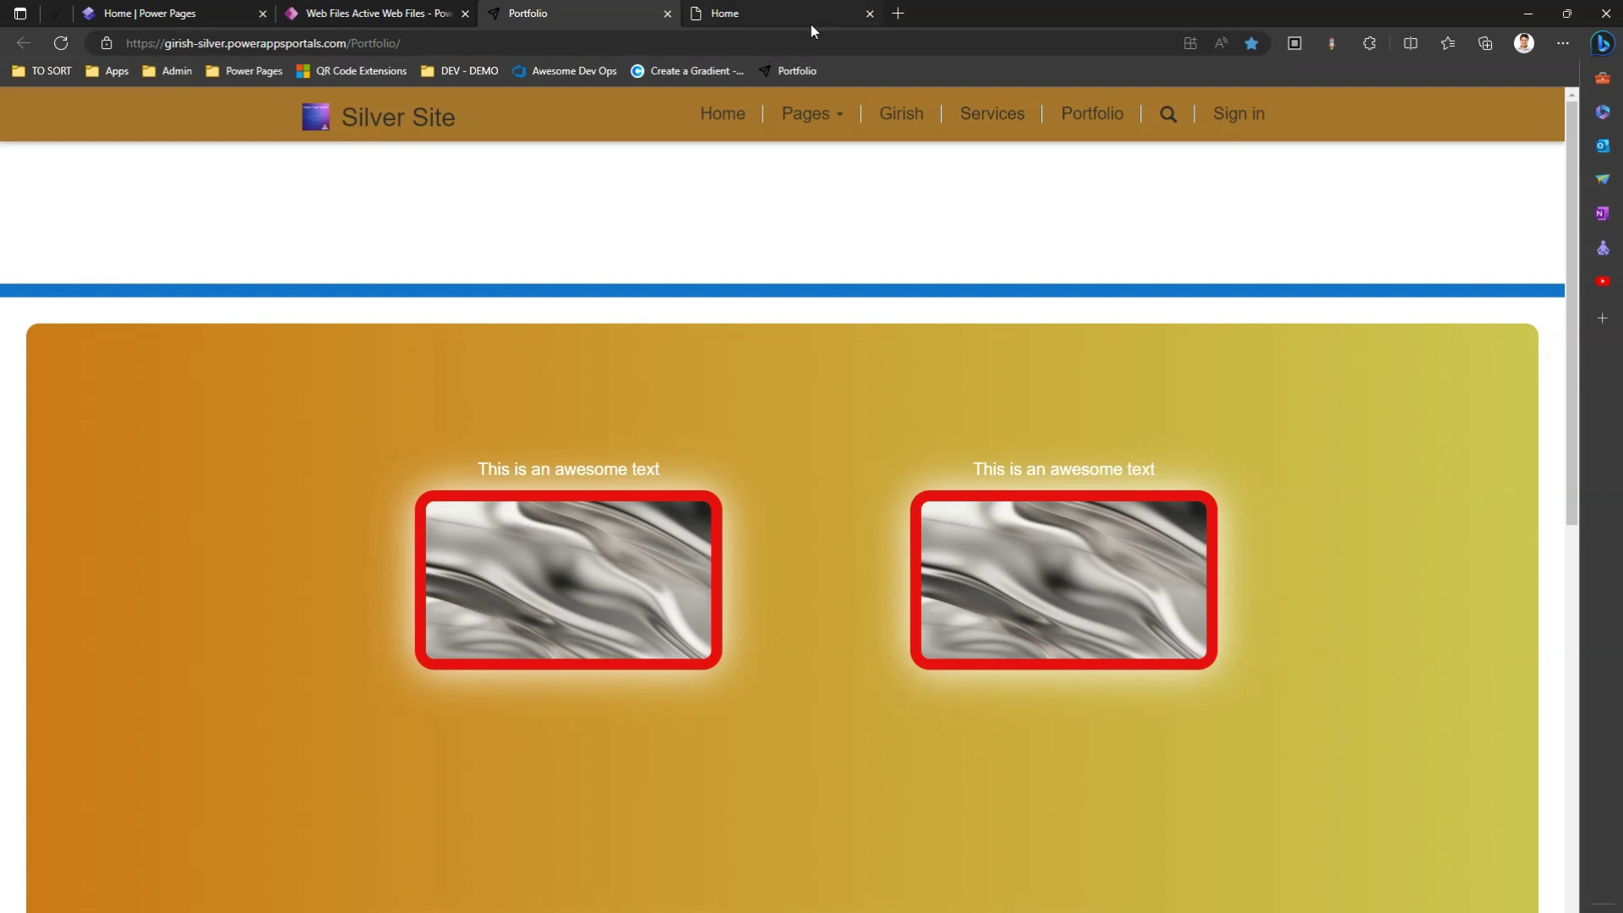
Check the Diamond and Silver site tabs, then open Portal management for the Silver site.
{"action": "left_click", "coordinate": [776, 13]}
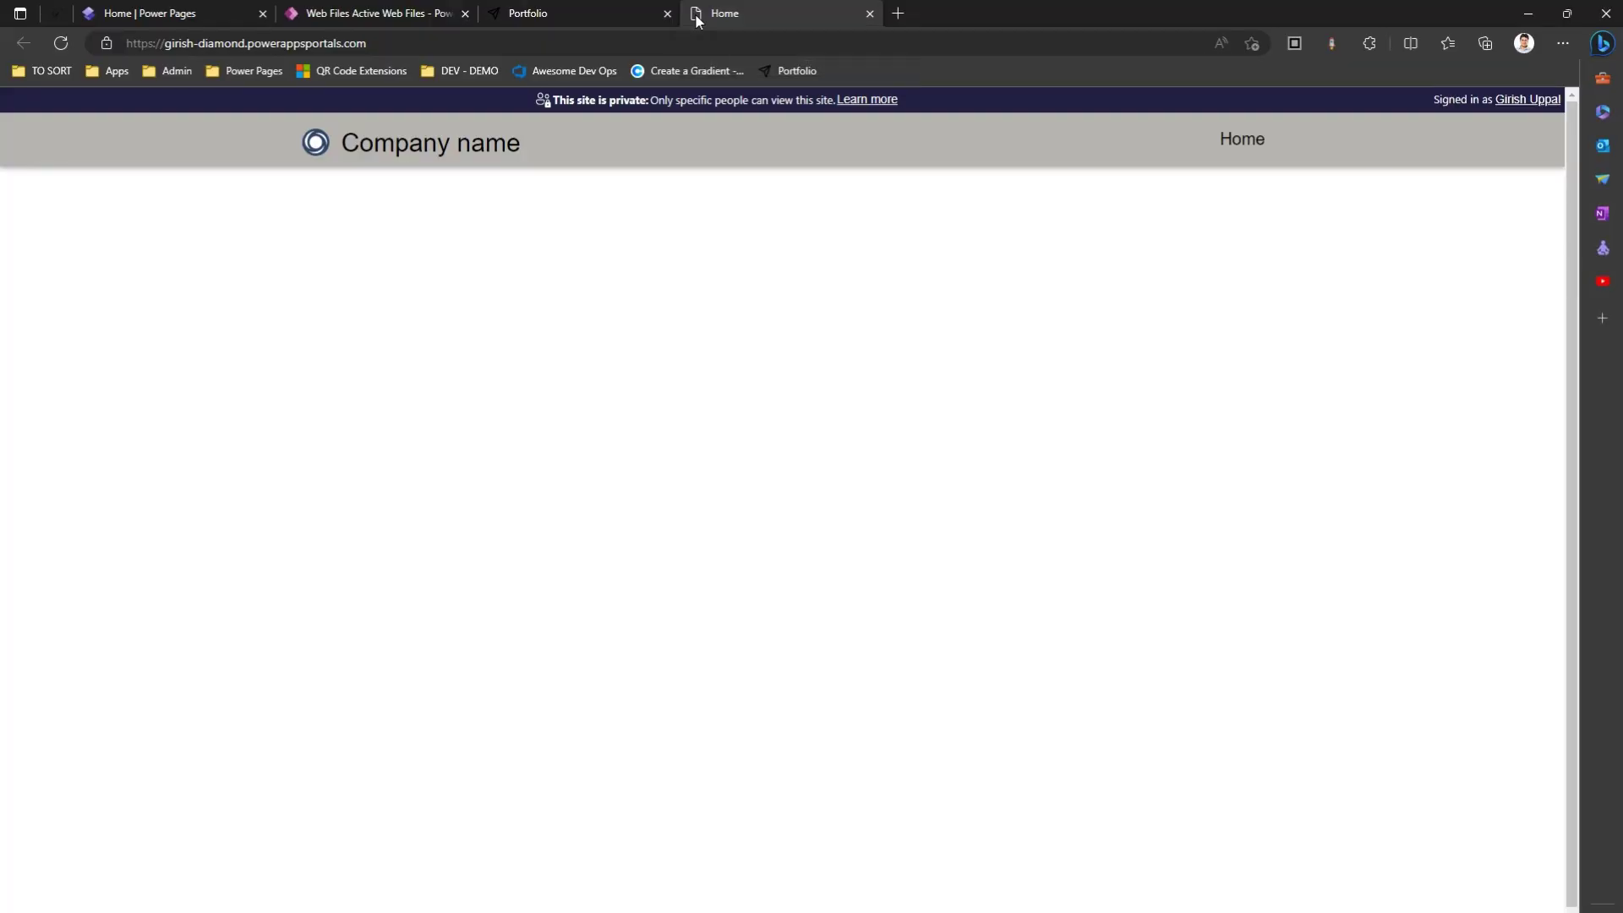
{"action": "left_click", "coordinate": [590, 11]}
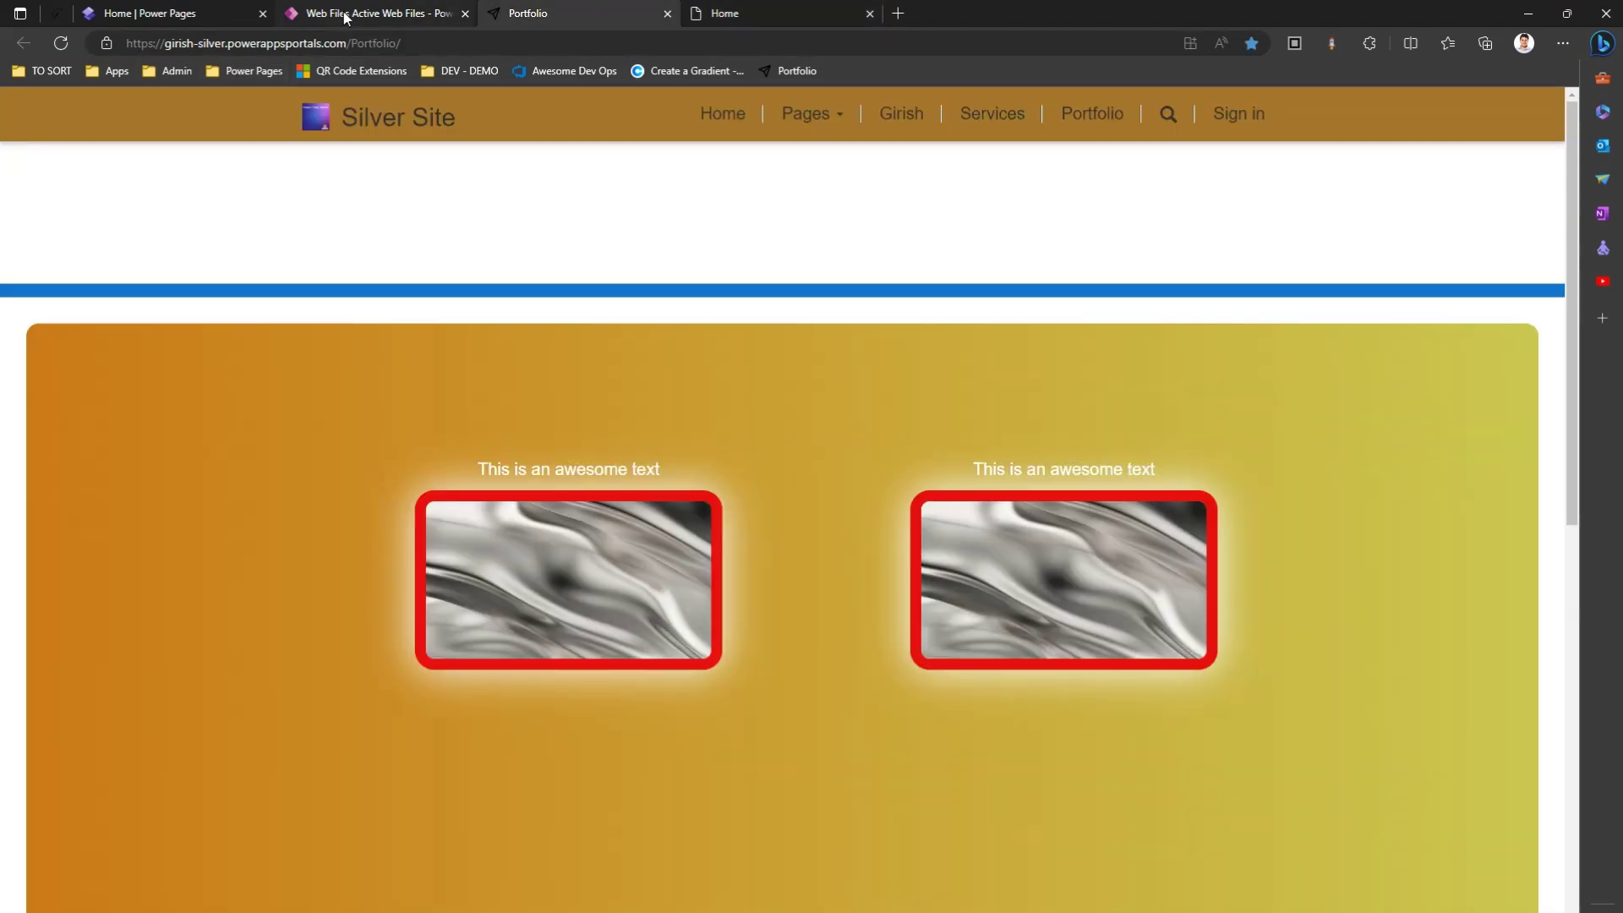
{"action": "left_click", "coordinate": [188, 19]}
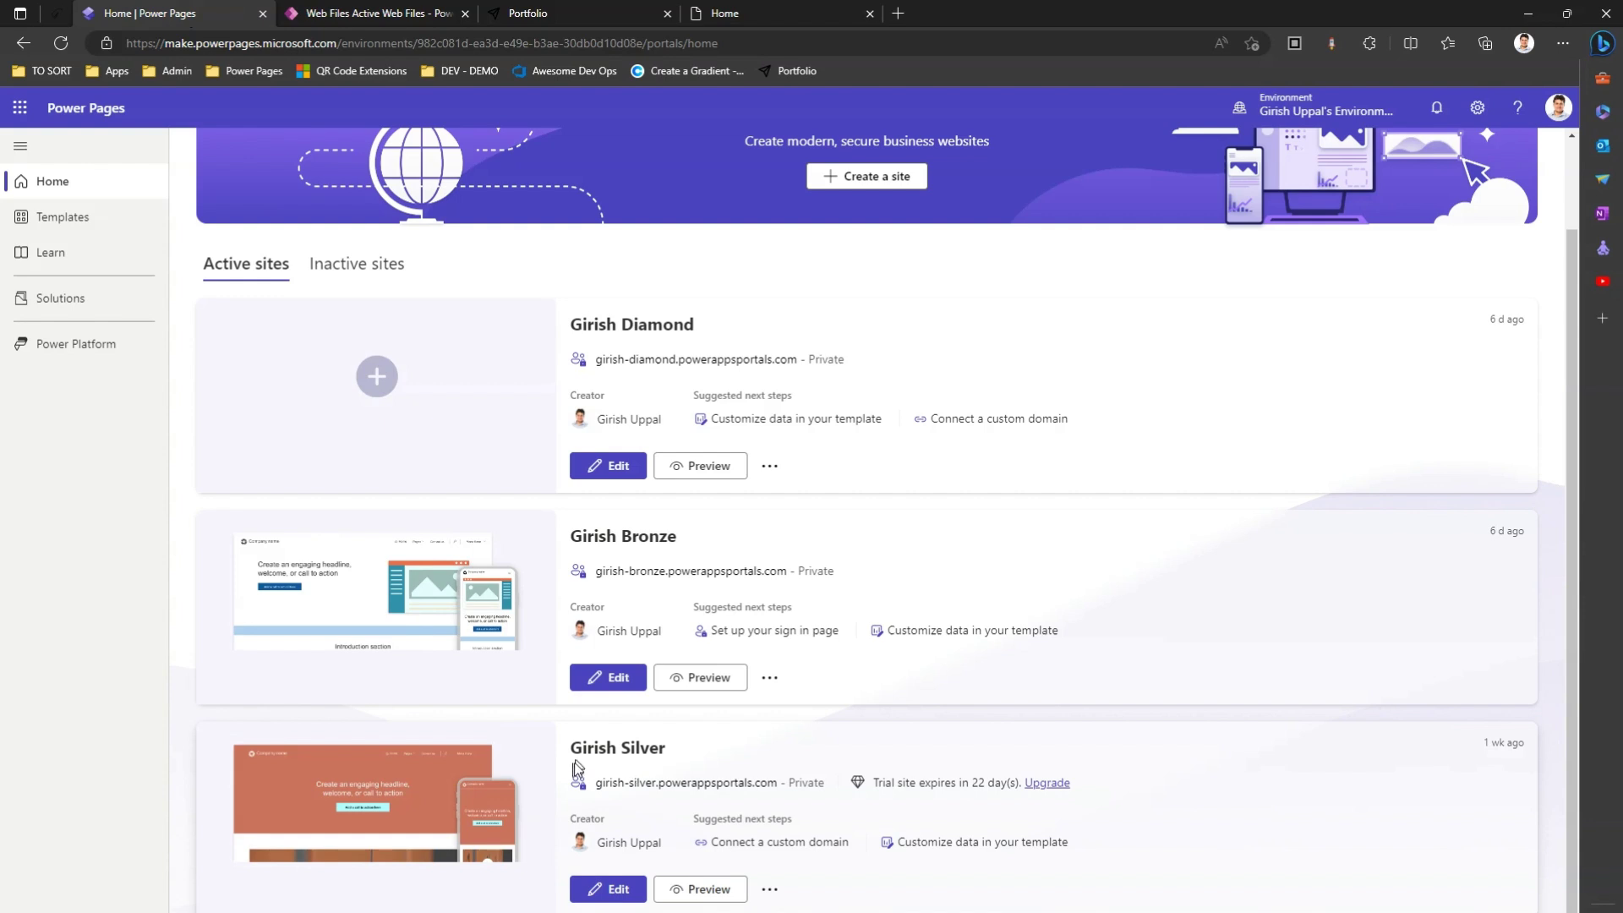
{"action": "left_click", "coordinate": [769, 889]}
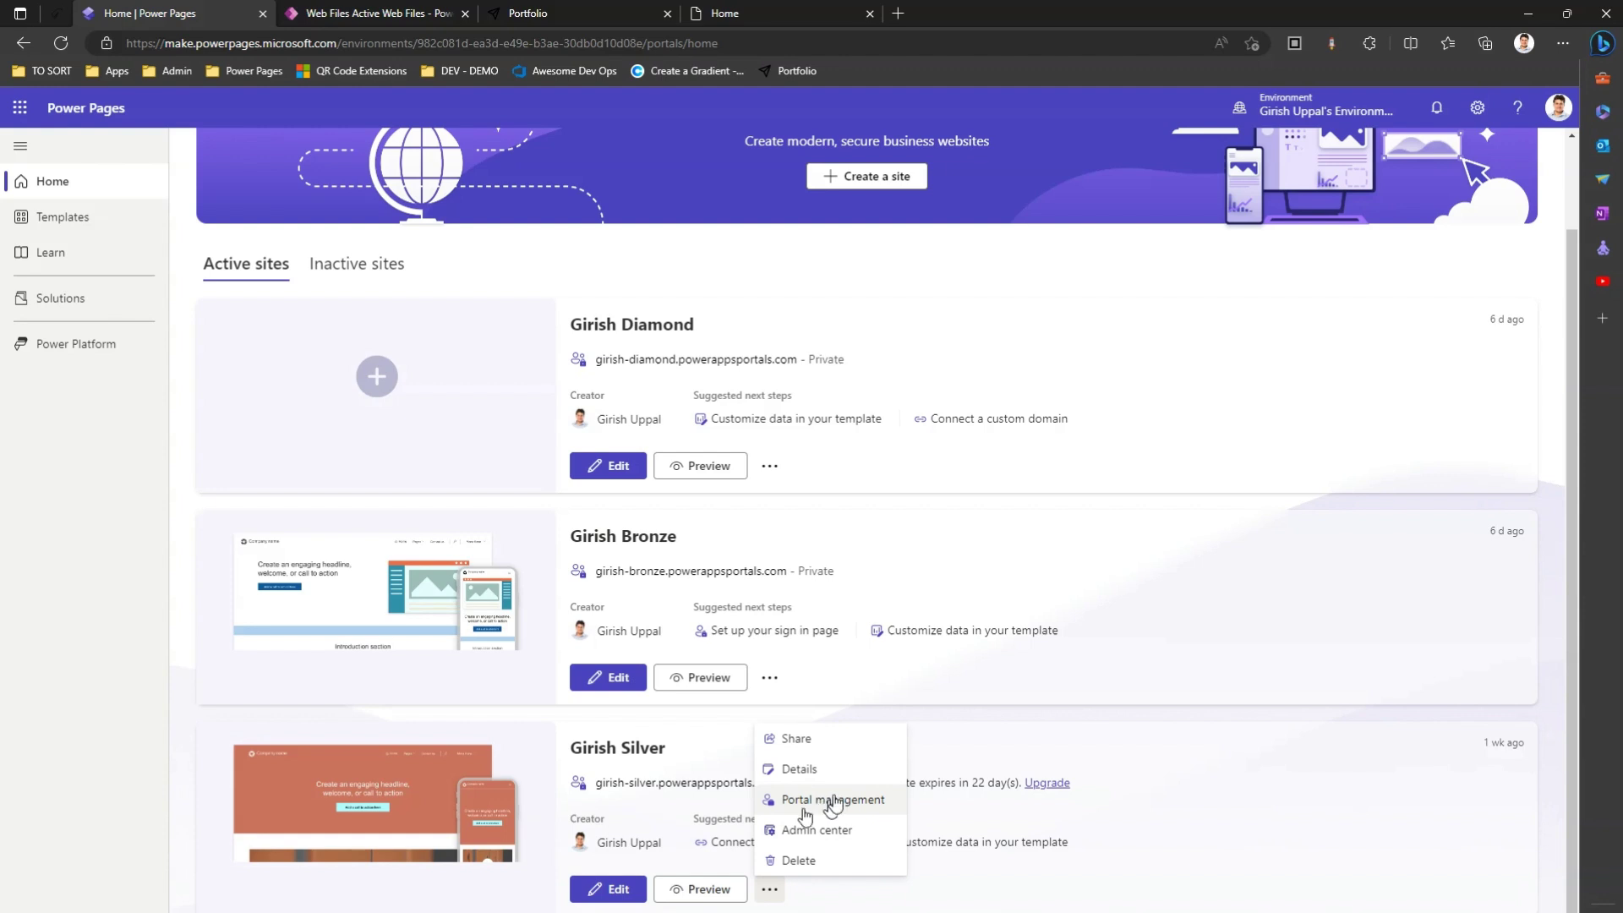
{"action": "left_click", "coordinate": [365, 14]}
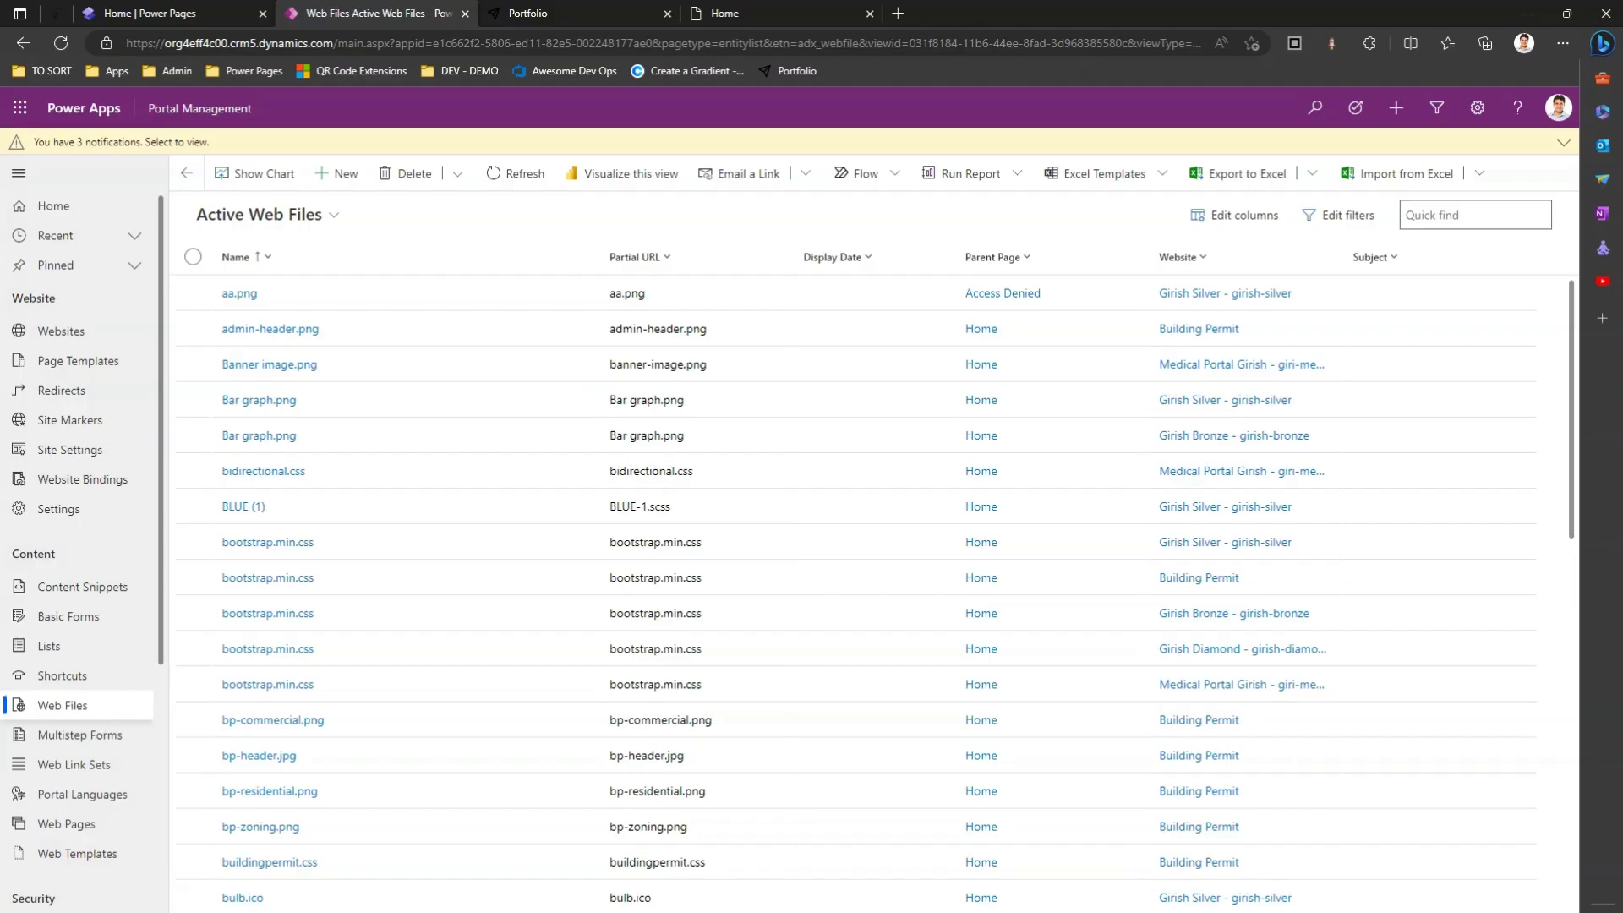
Filter the Web Files list by the Website column to show only the Silver site's files.
{"action": "left_click", "coordinate": [72, 705]}
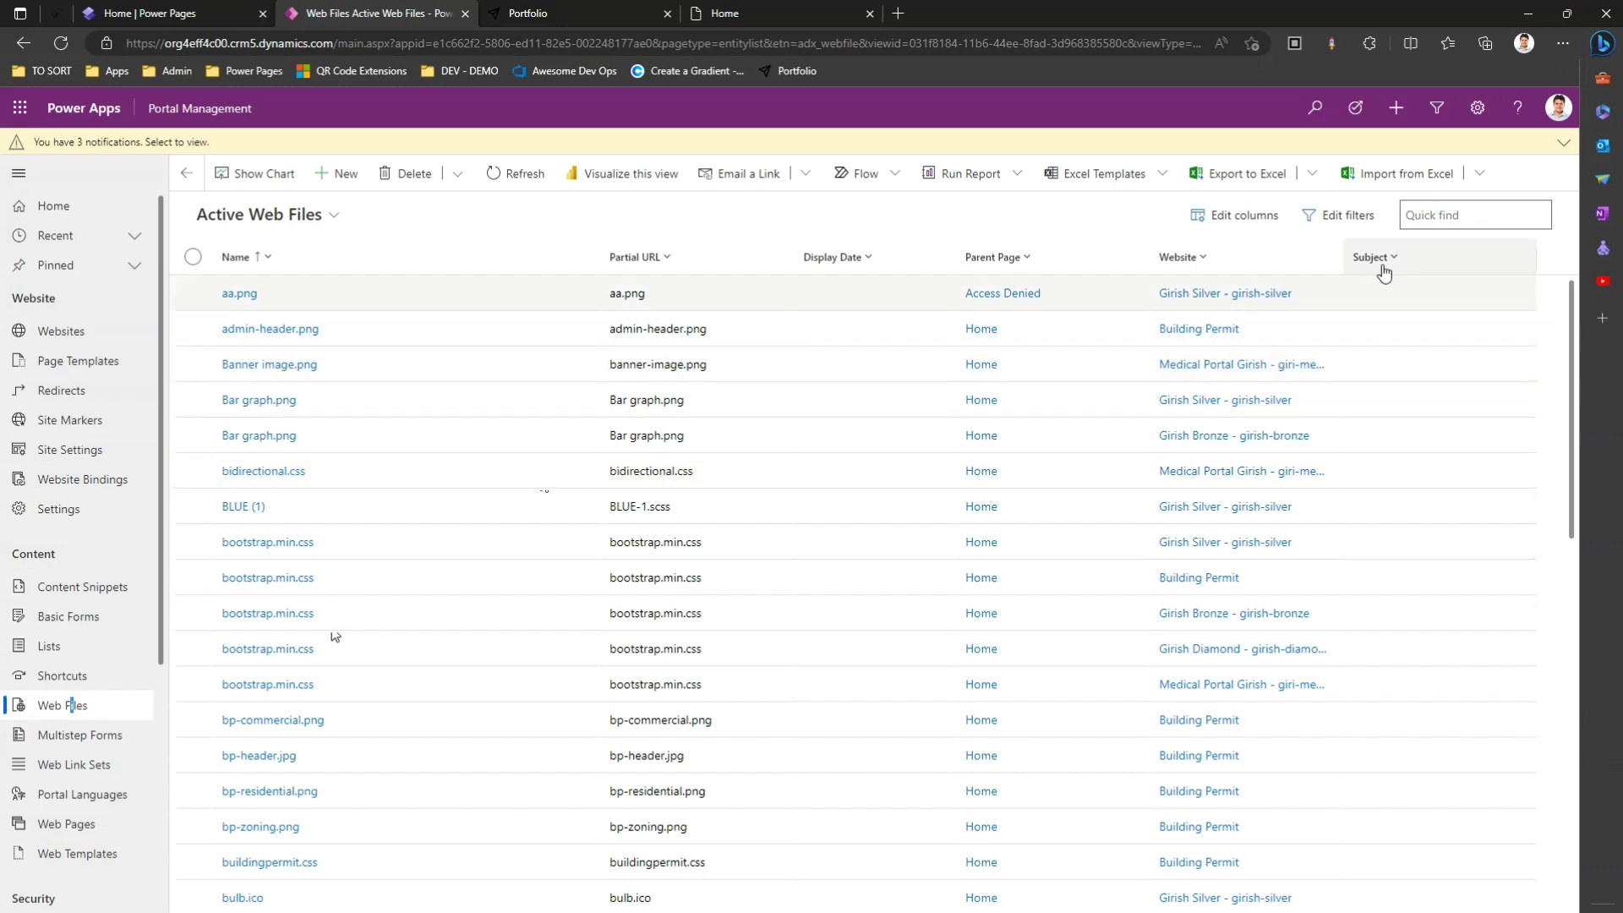
{"action": "left_click", "coordinate": [1241, 260]}
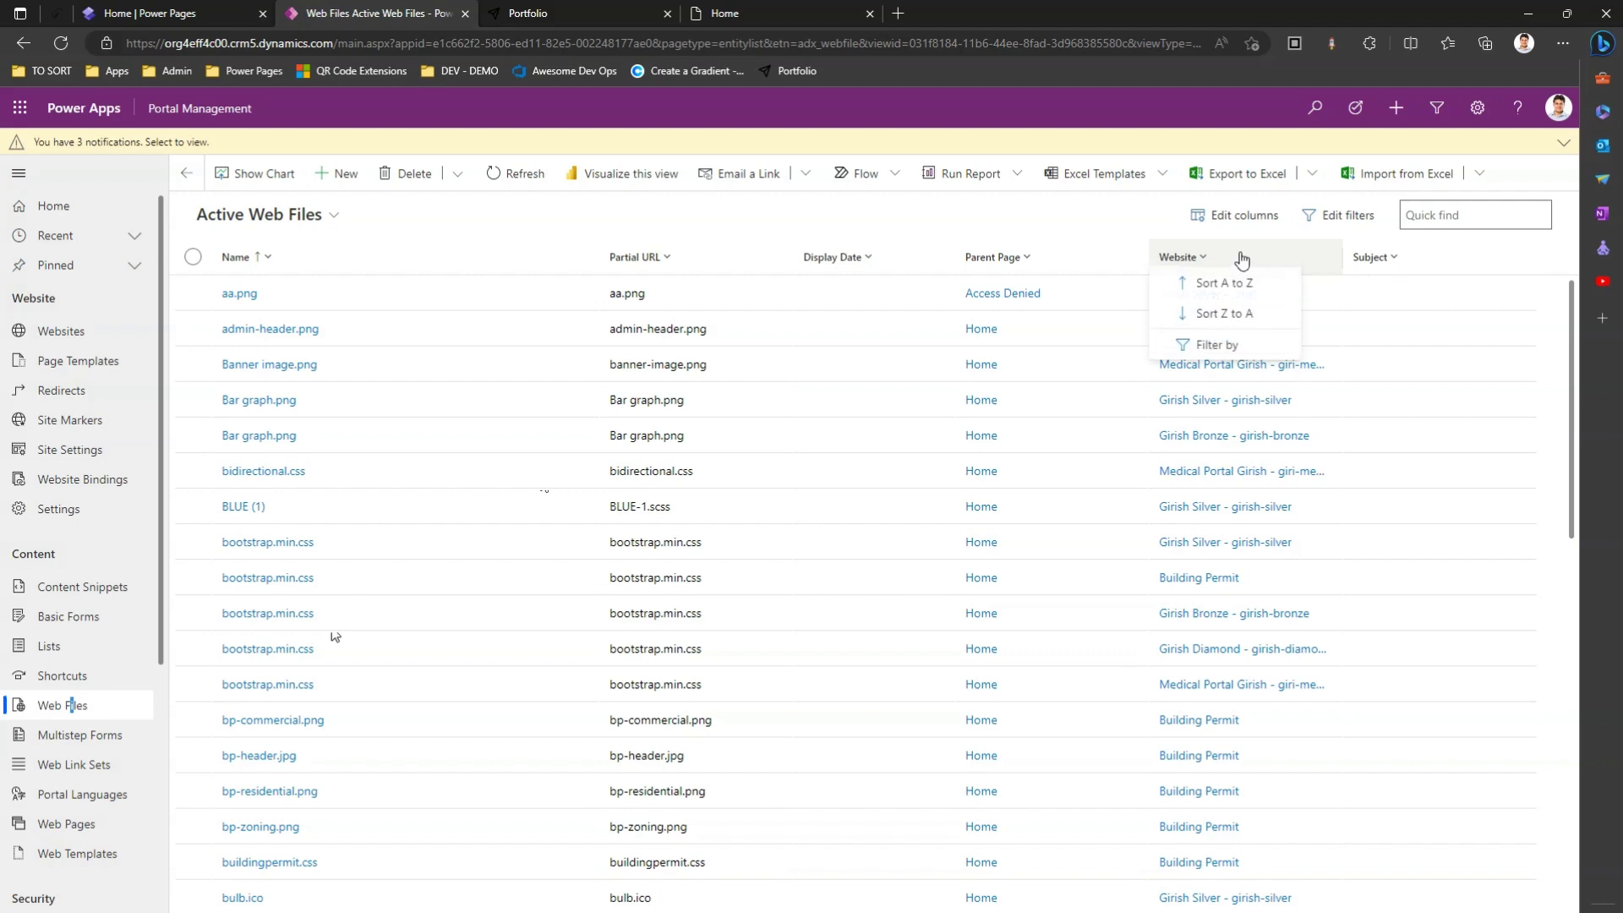
{"action": "left_click", "coordinate": [1224, 342]}
{"action": "type", "text": "s"}
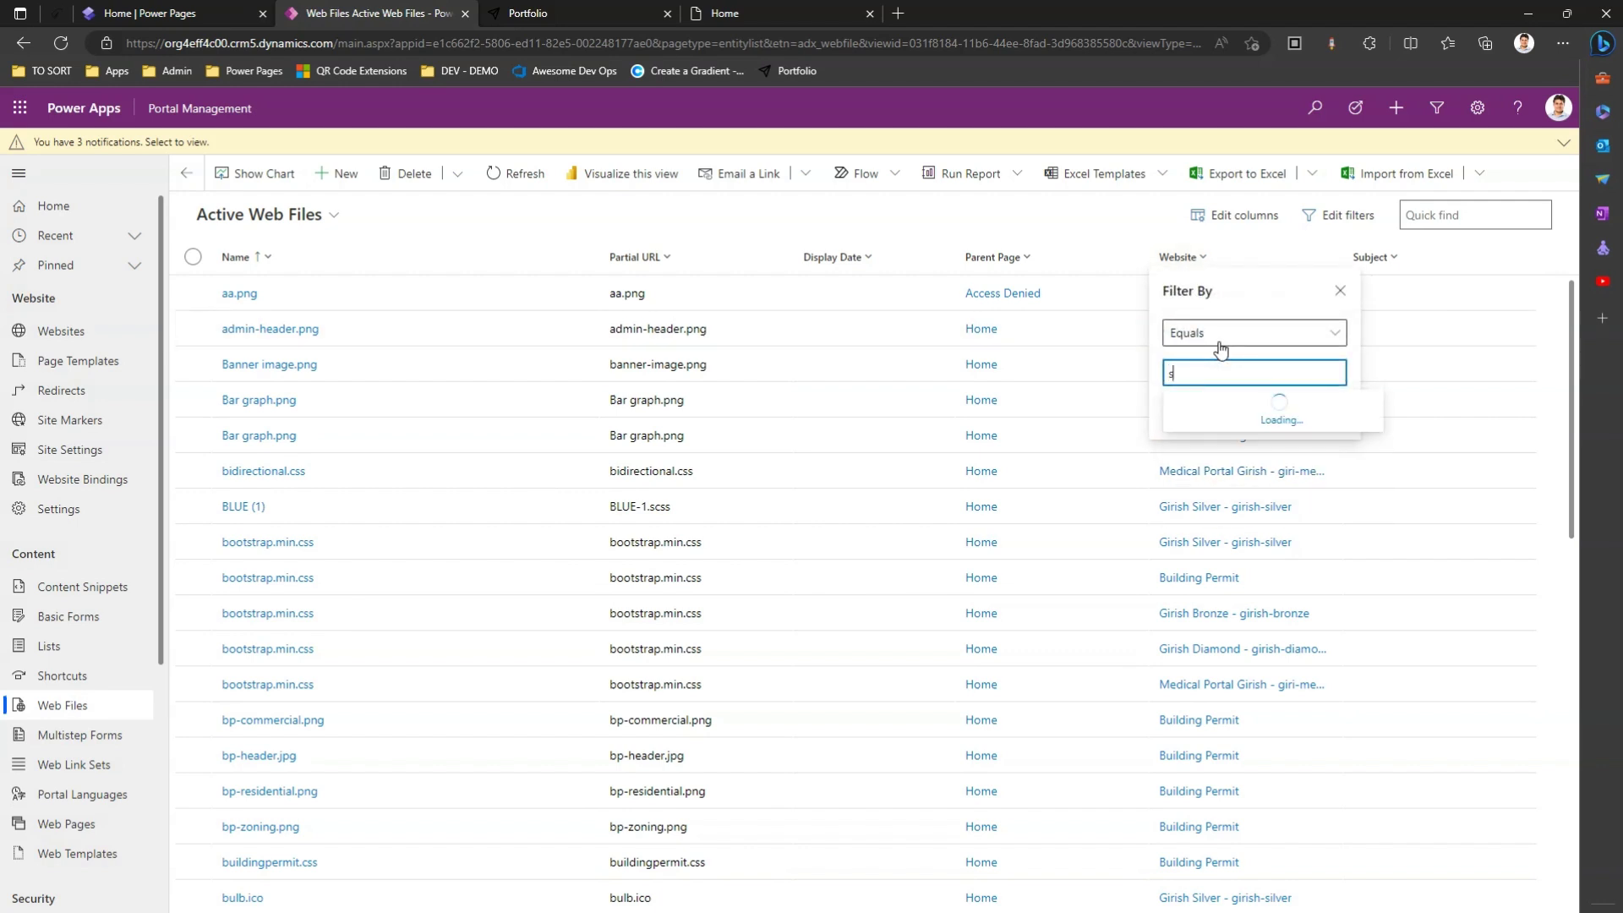
{"action": "type", "text": "ilver"}
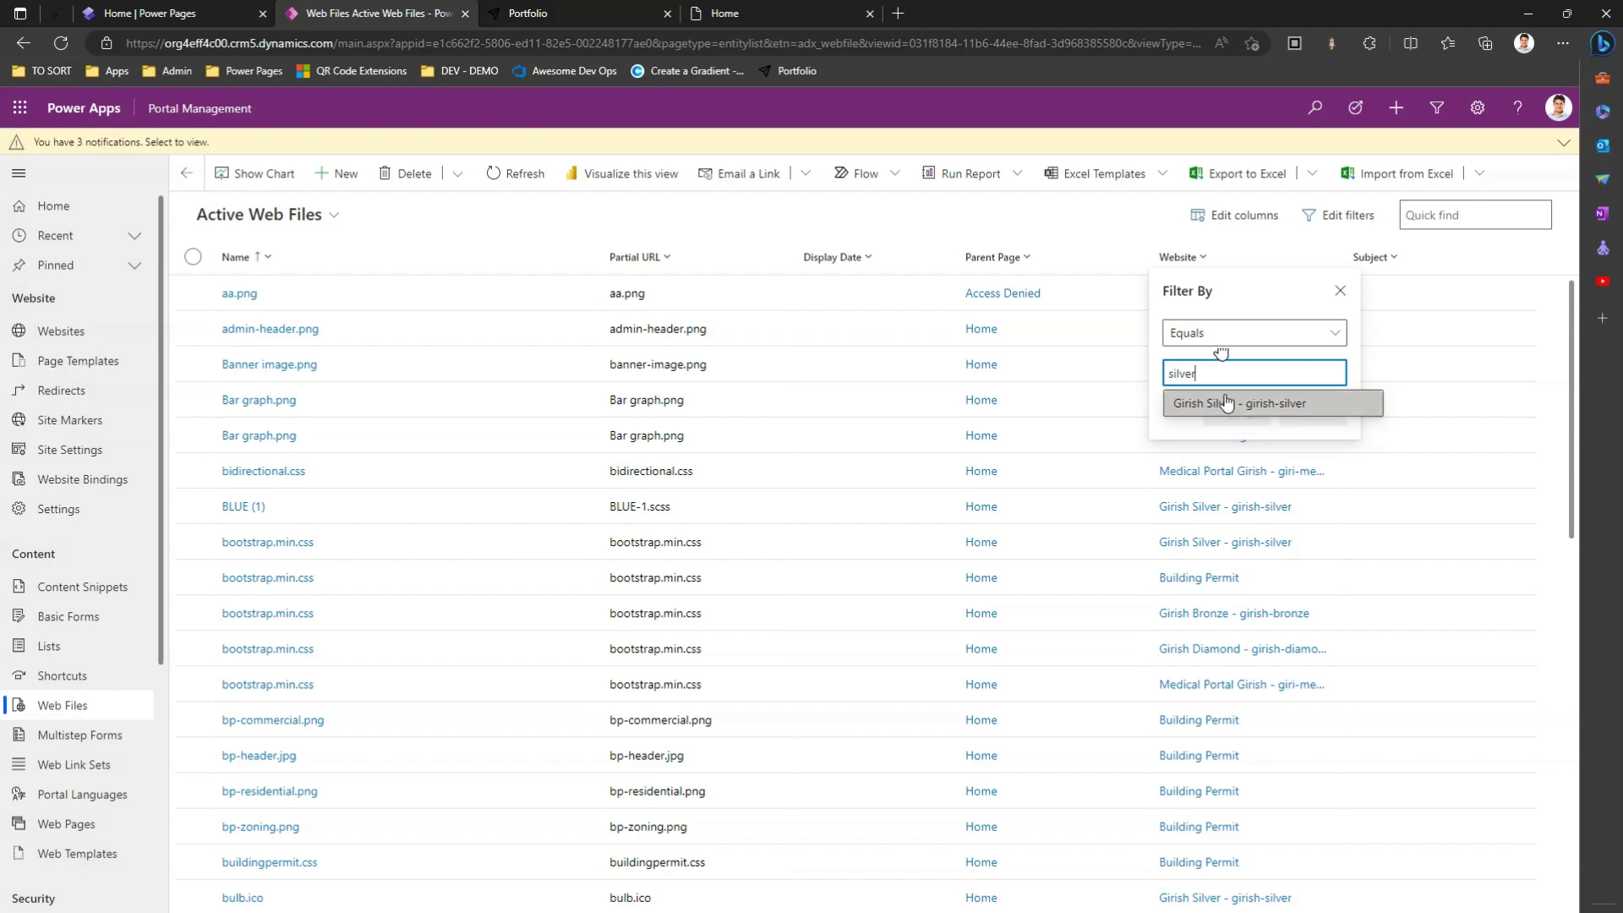
{"action": "left_click", "coordinate": [1226, 404]}
{"action": "left_click", "coordinate": [1236, 437]}
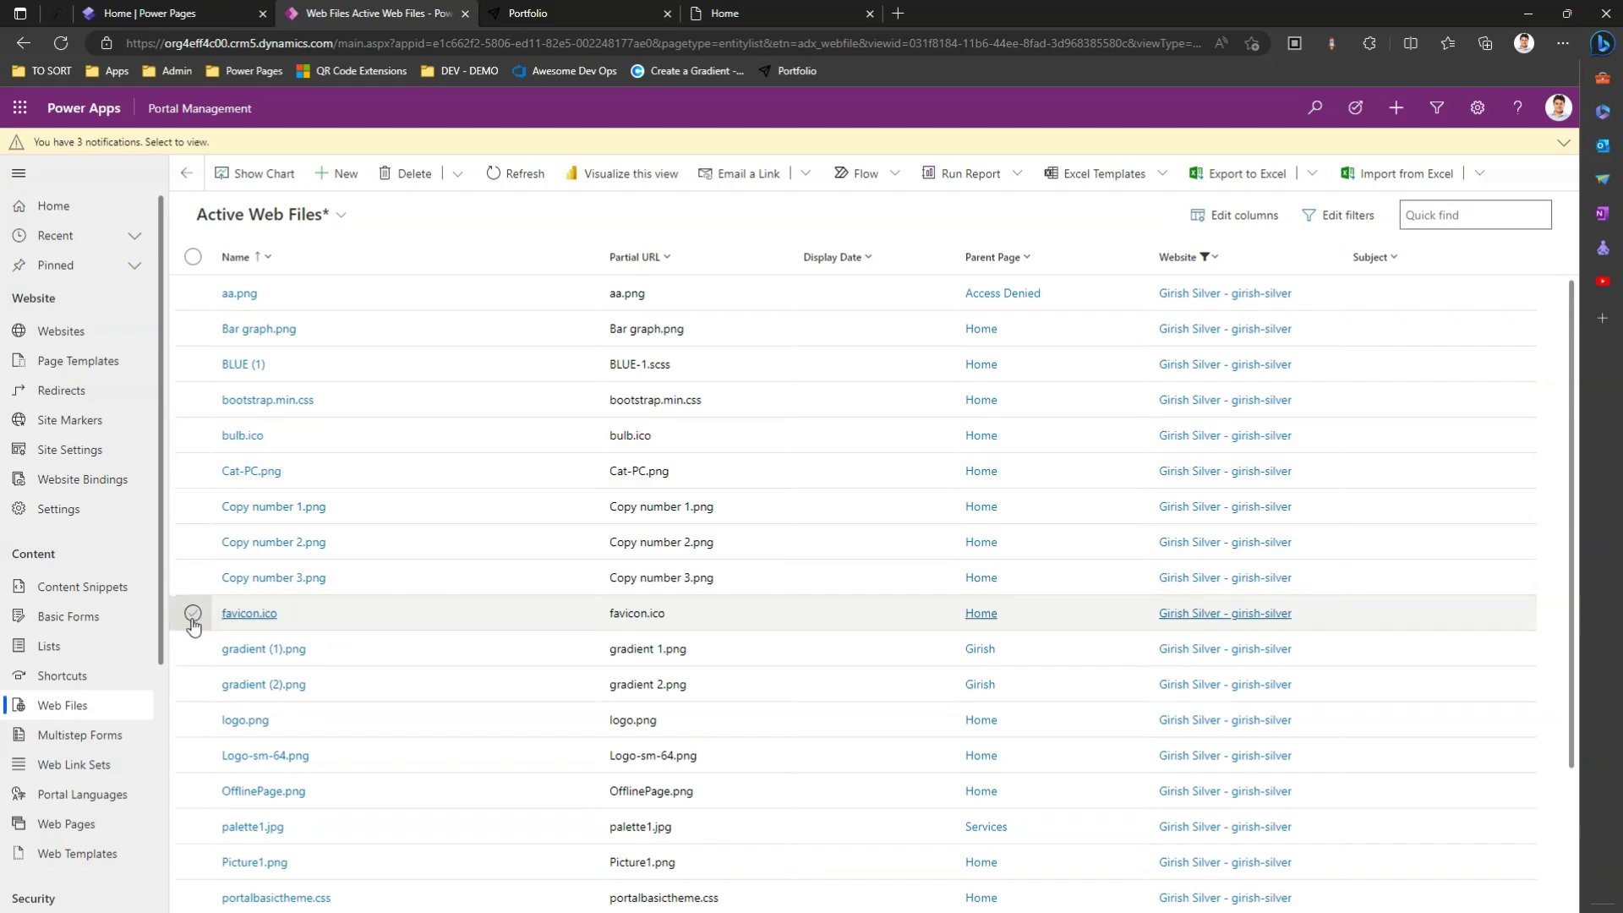
Review the Silver site's favicon.ico record and the Diamond home page, then return to all web files.
{"action": "left_click", "coordinate": [249, 614]}
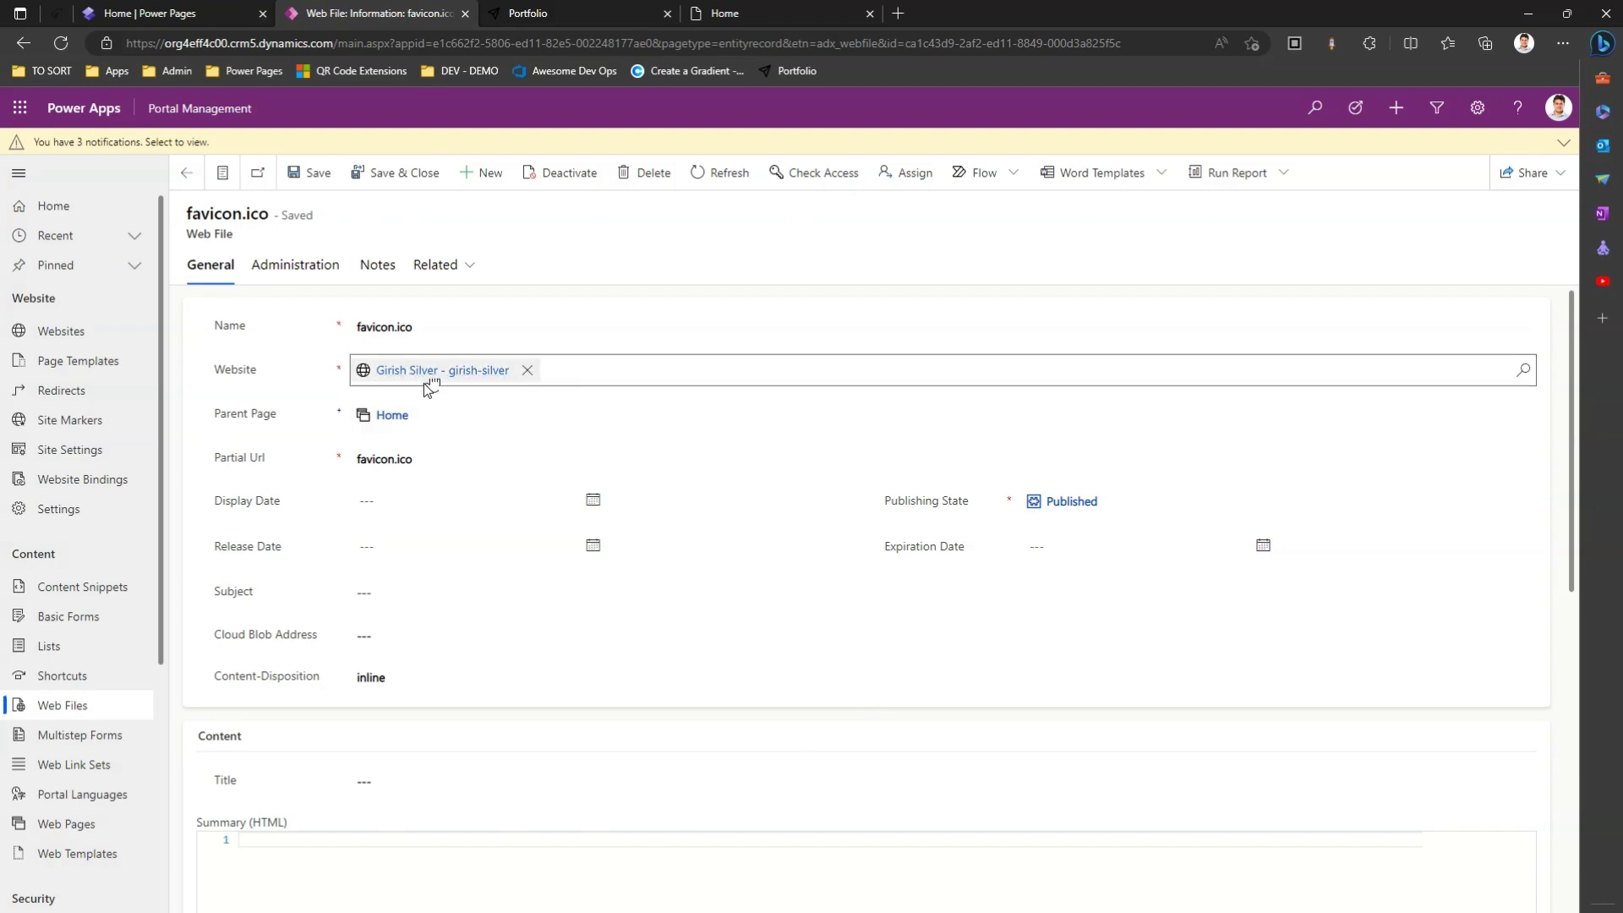
{"action": "left_click", "coordinate": [755, 12]}
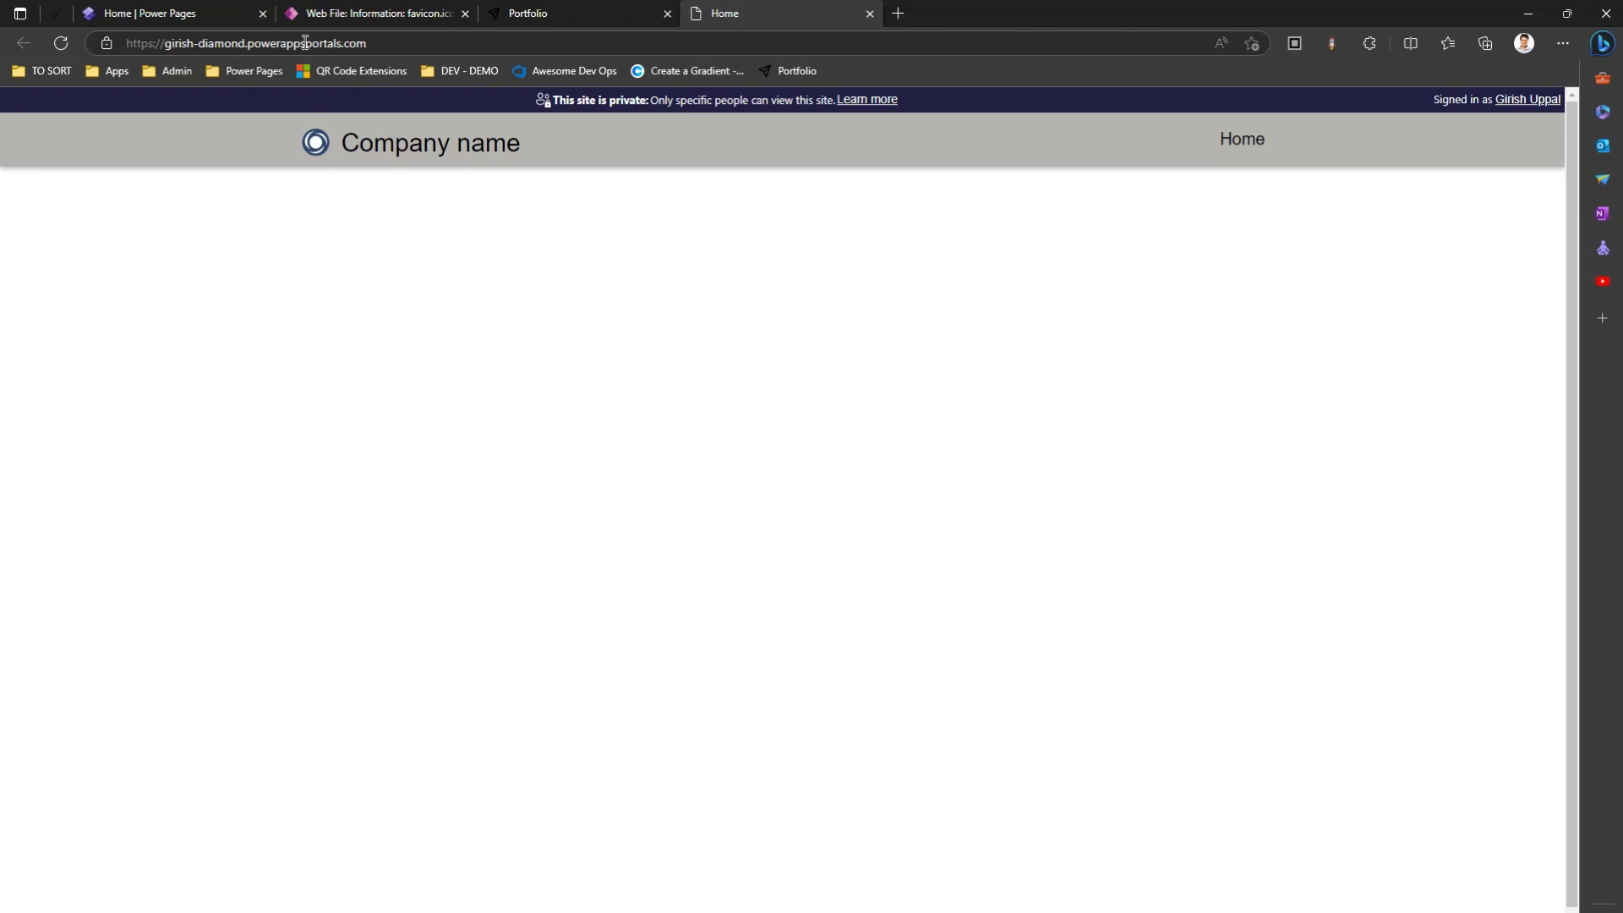
{"action": "left_click", "coordinate": [347, 15]}
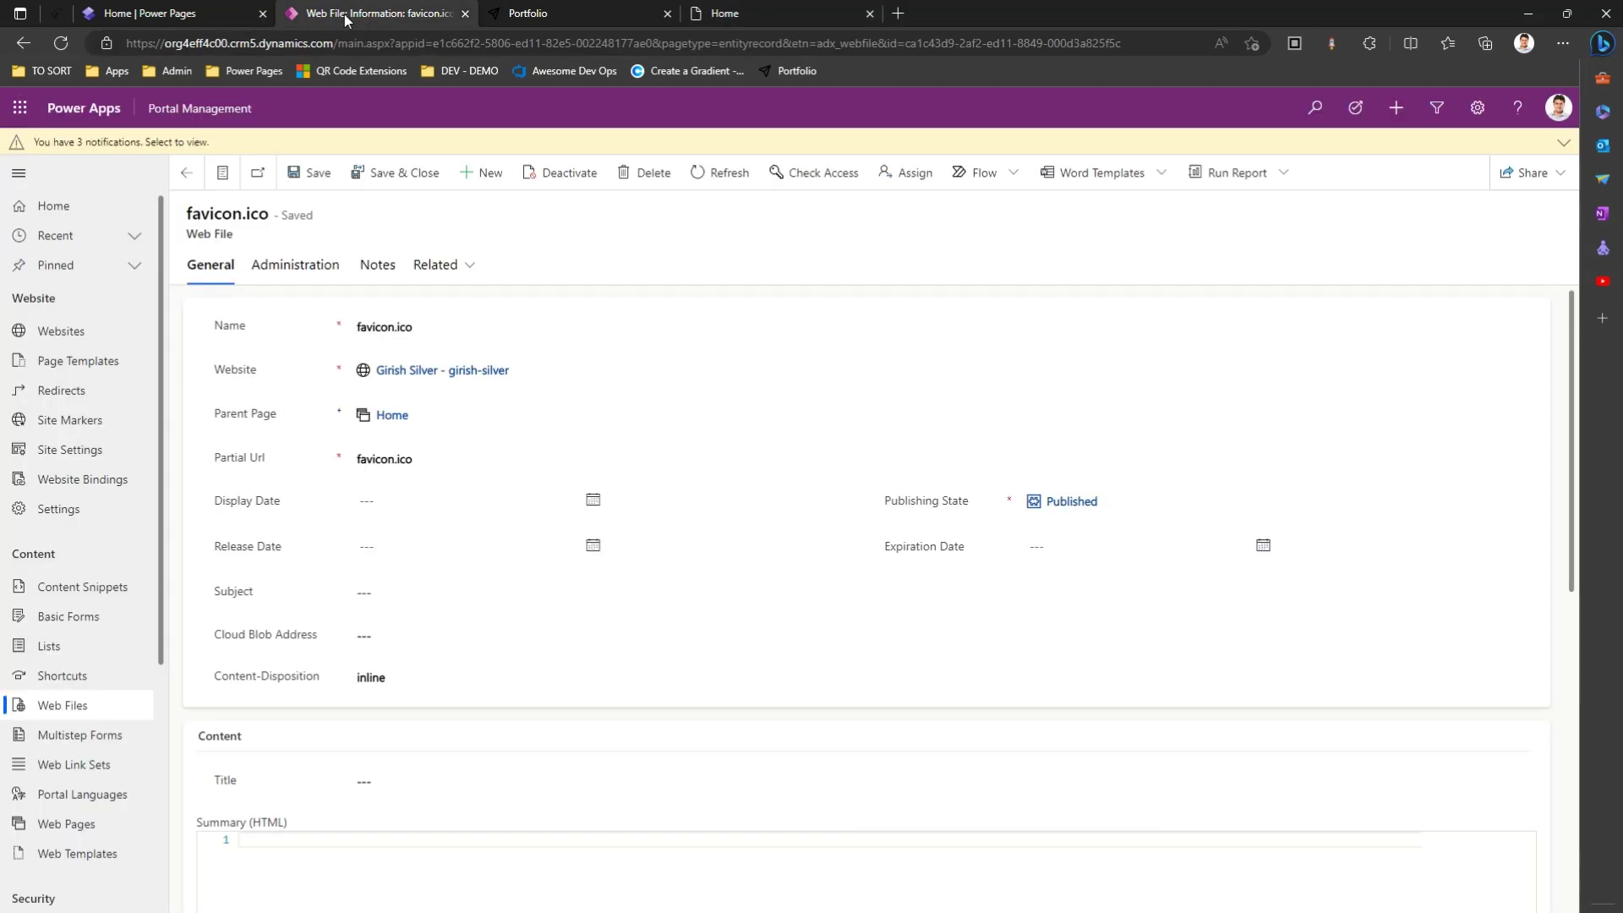
{"action": "left_click", "coordinate": [77, 710]}
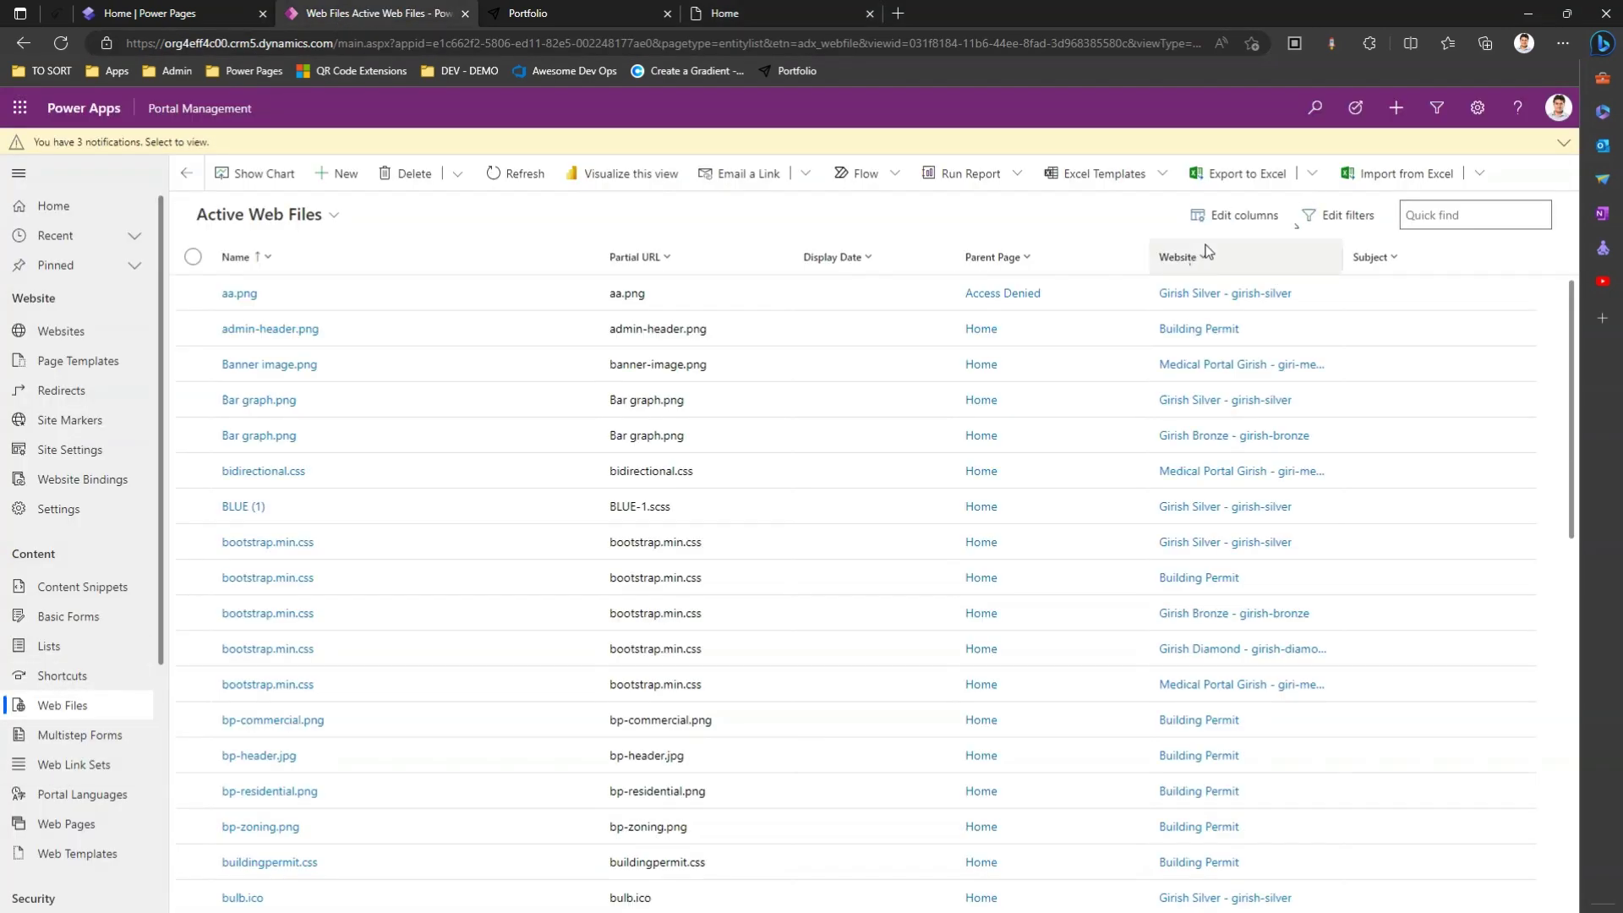
Filter the web files by Website to the Diamond site, then start a new web file record.
{"action": "left_click", "coordinate": [1207, 254]}
{"action": "left_click", "coordinate": [1206, 338]}
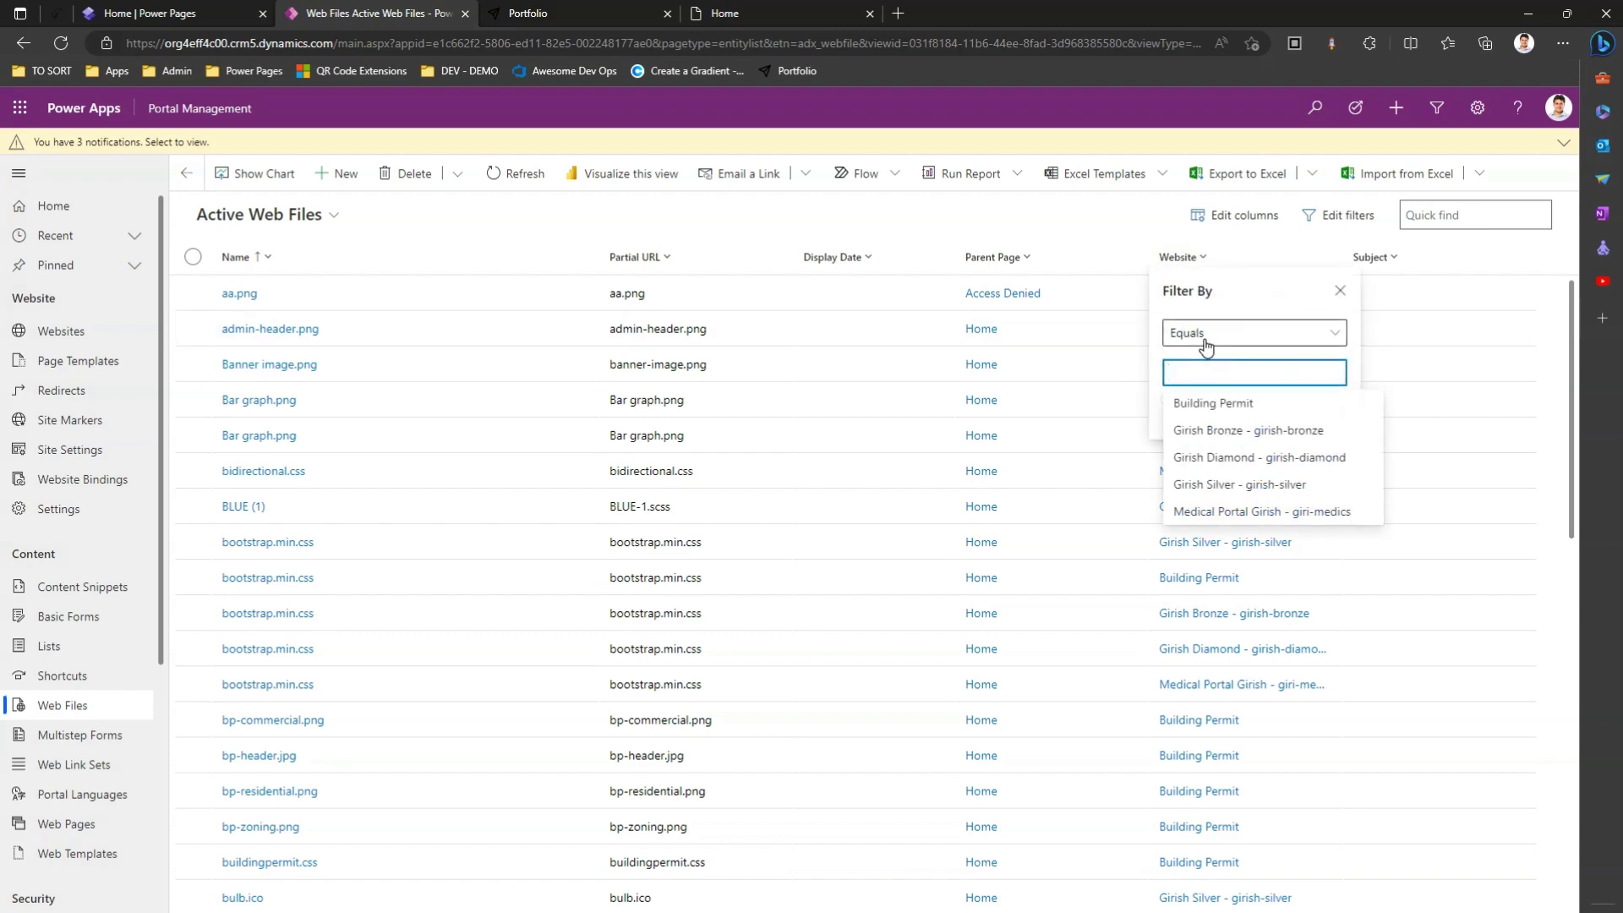
{"action": "type", "text": "diamond"}
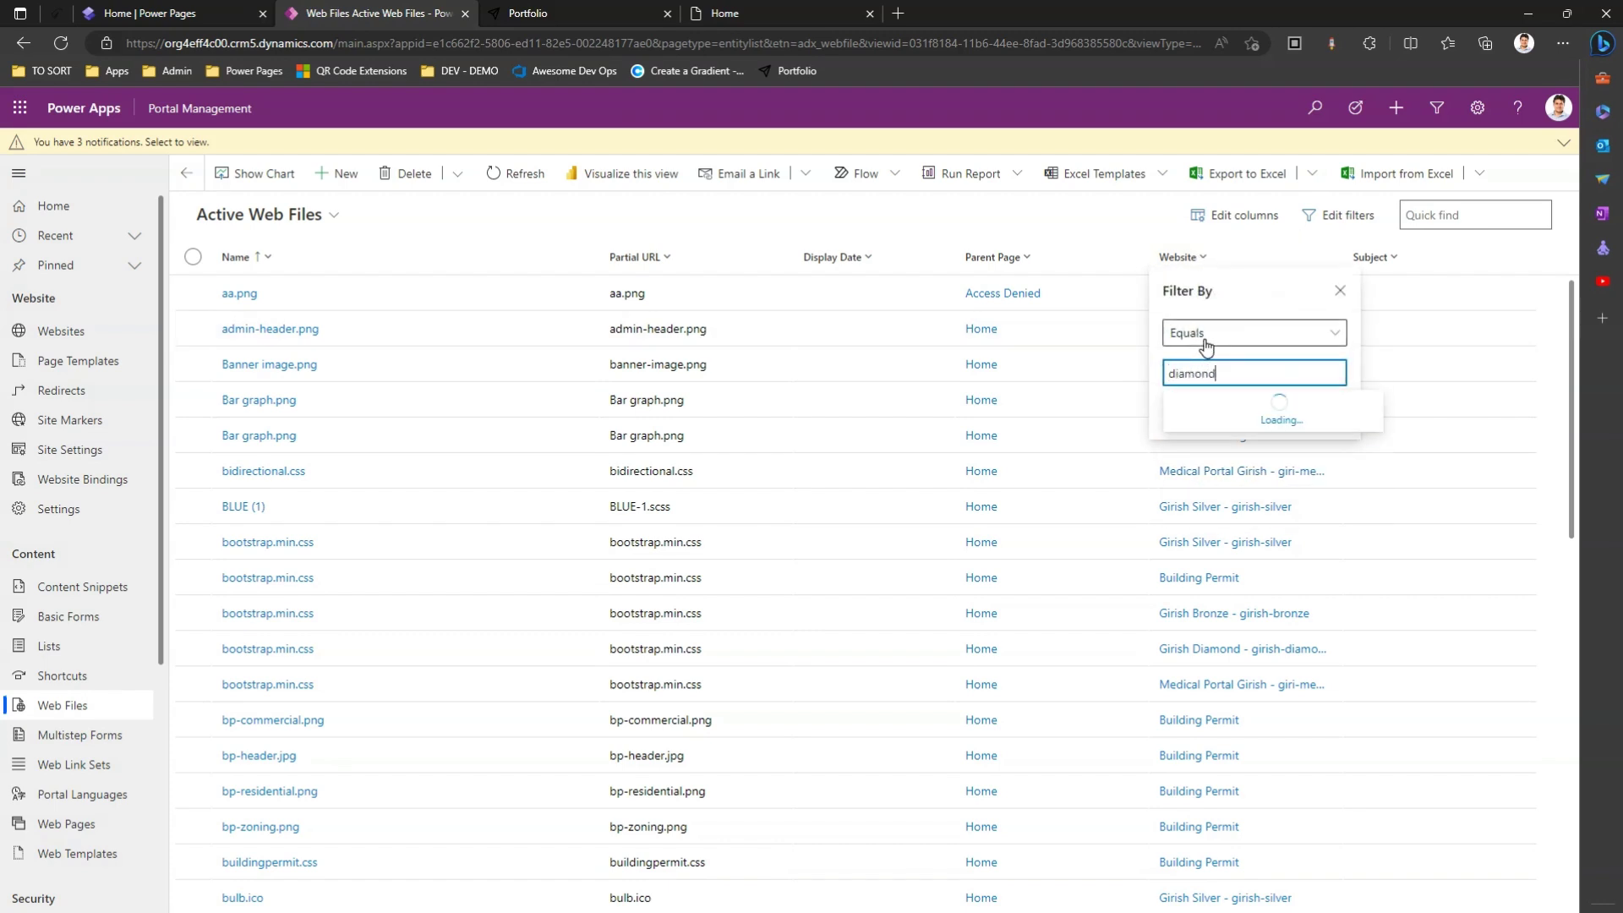
{"action": "key", "text": "Return"}
{"action": "left_click", "coordinate": [1236, 437]}
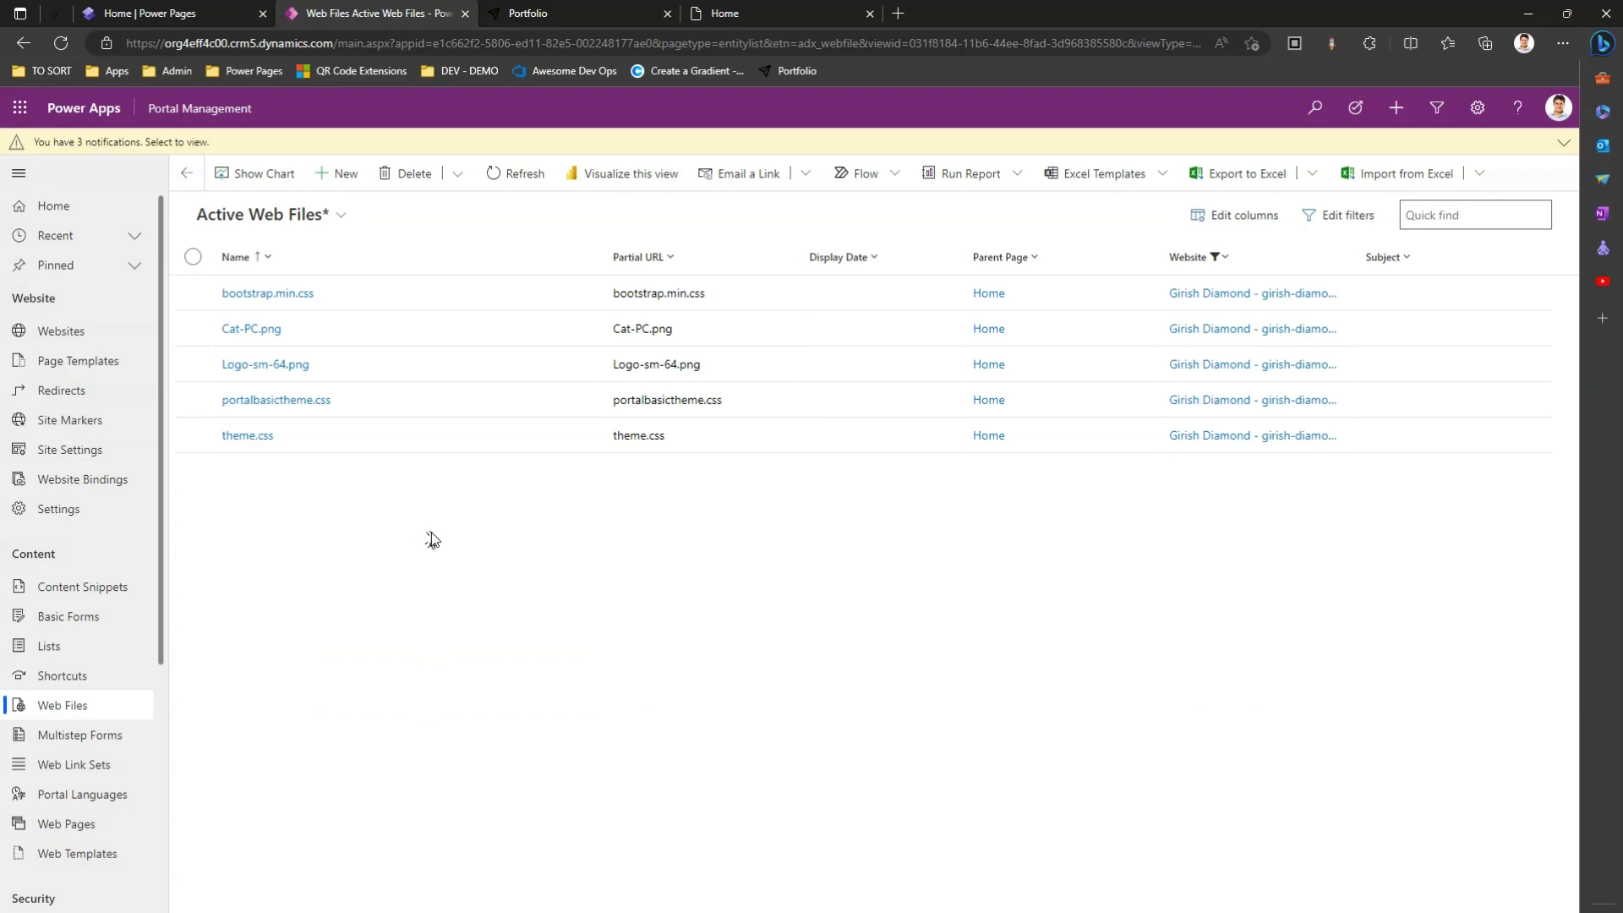
{"action": "left_click", "coordinate": [333, 178]}
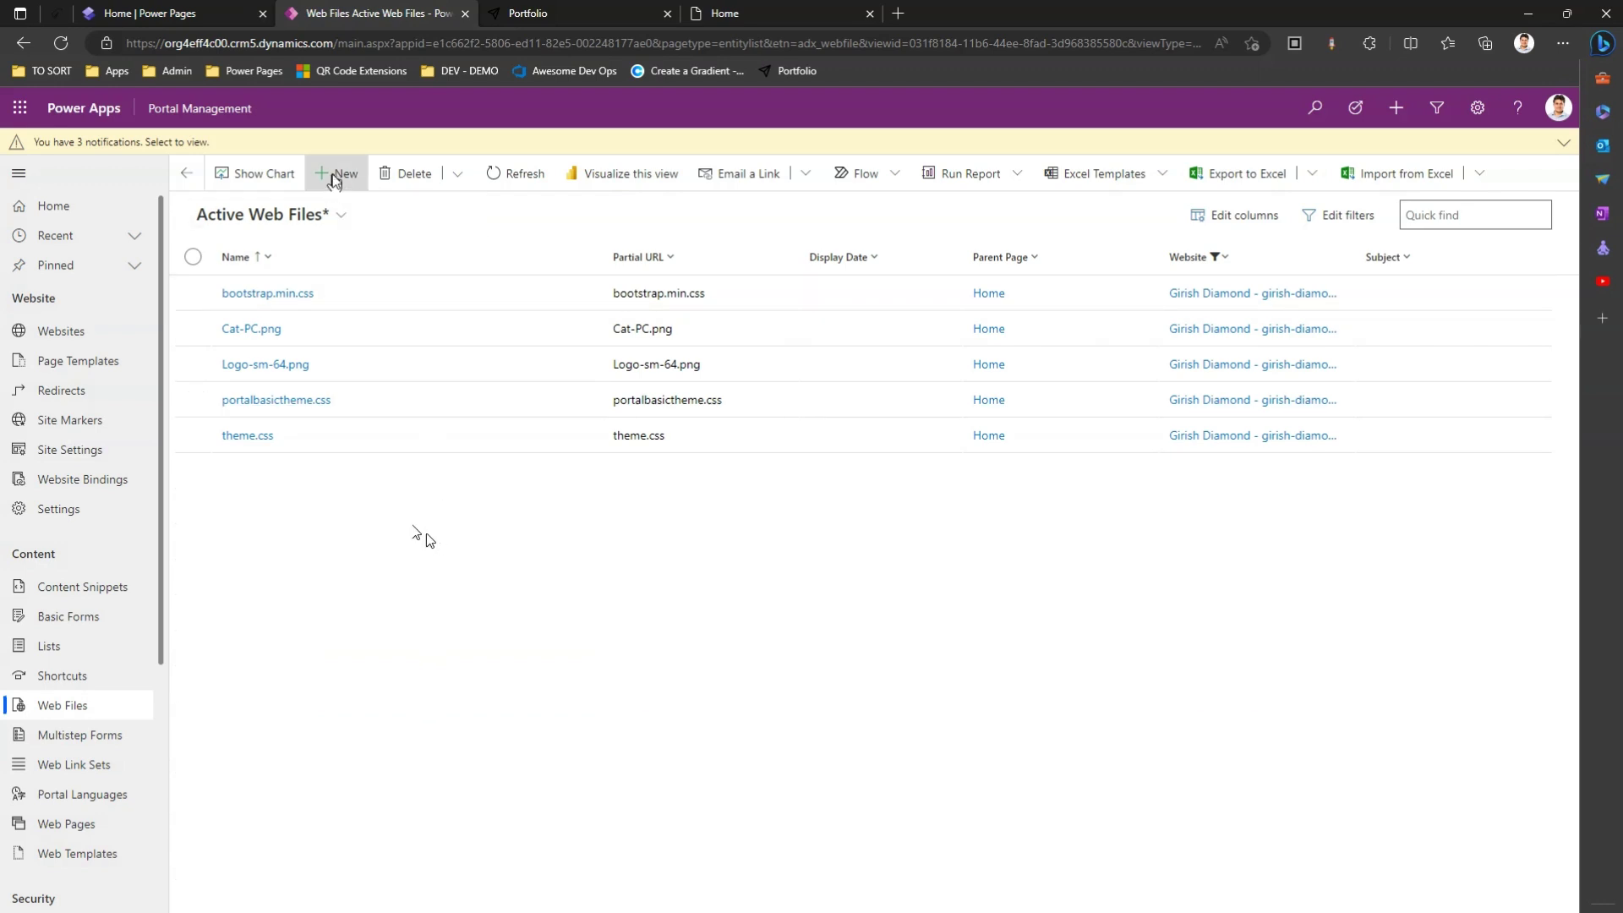
Name the new web file favicon.ico and set its website to the Diamond site.
{"action": "left_click", "coordinate": [366, 310]}
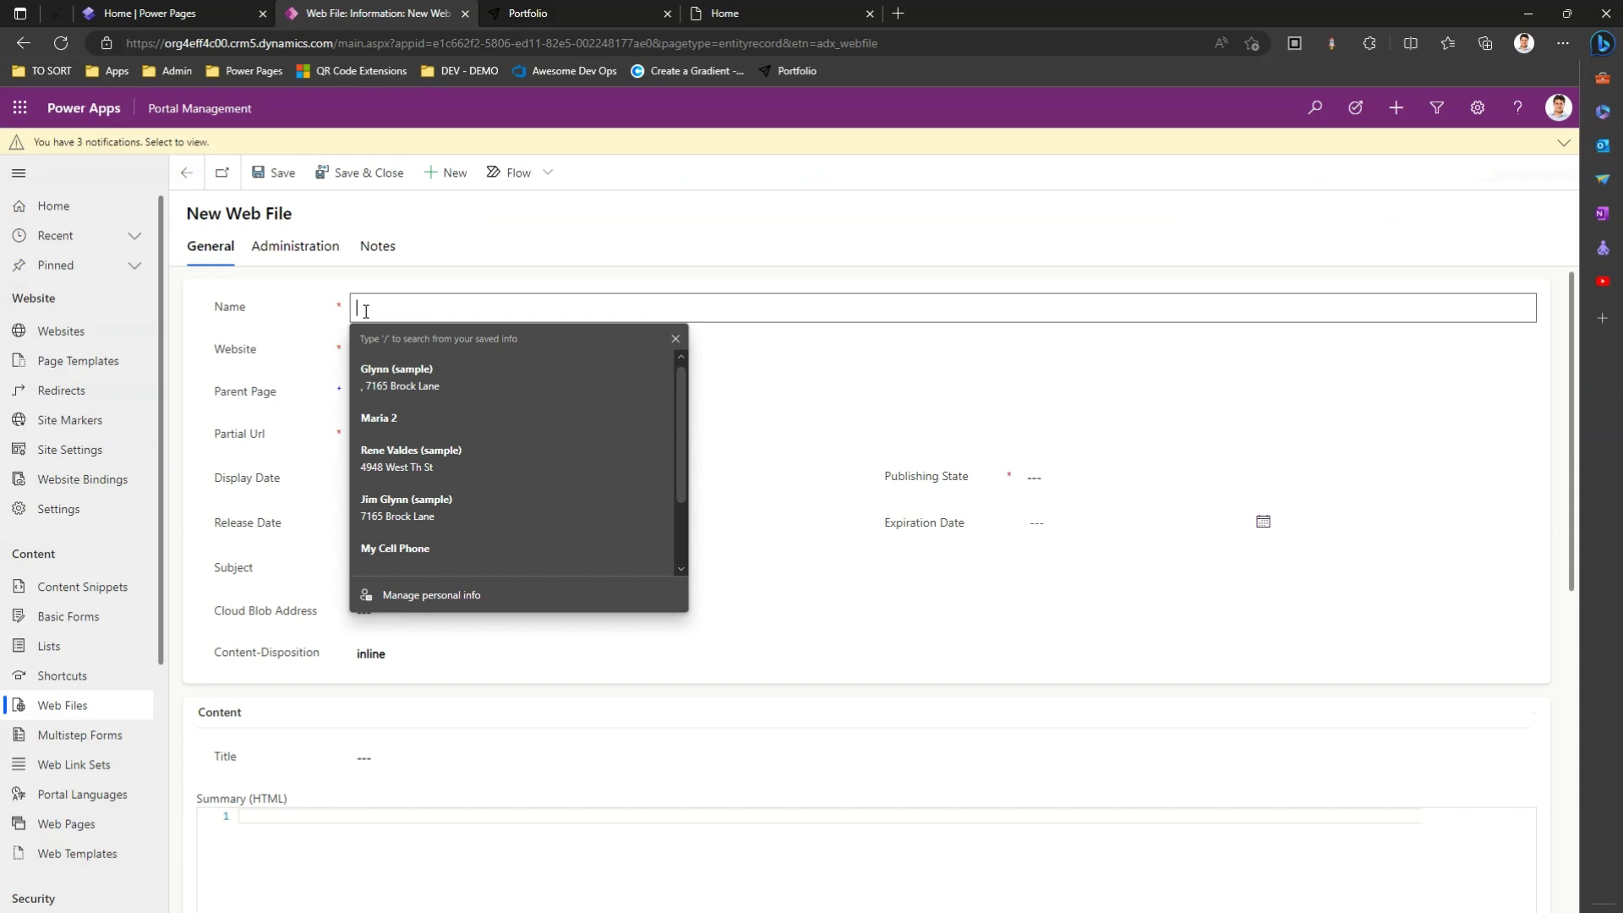
{"action": "type", "text": "favico"}
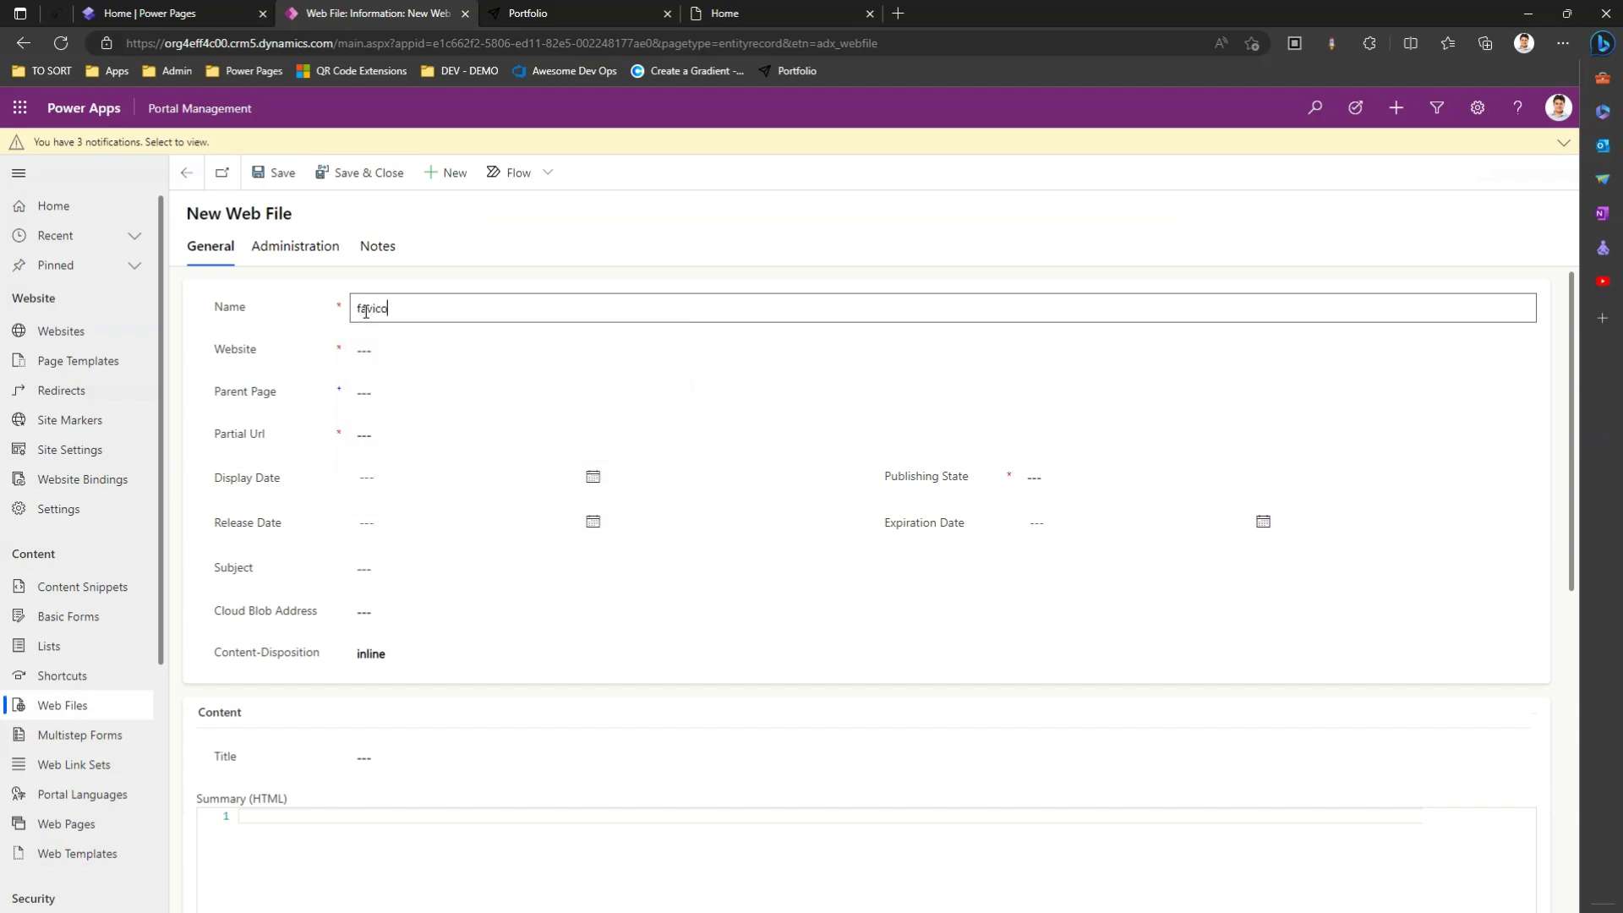
{"action": "type", "text": "n.ico"}
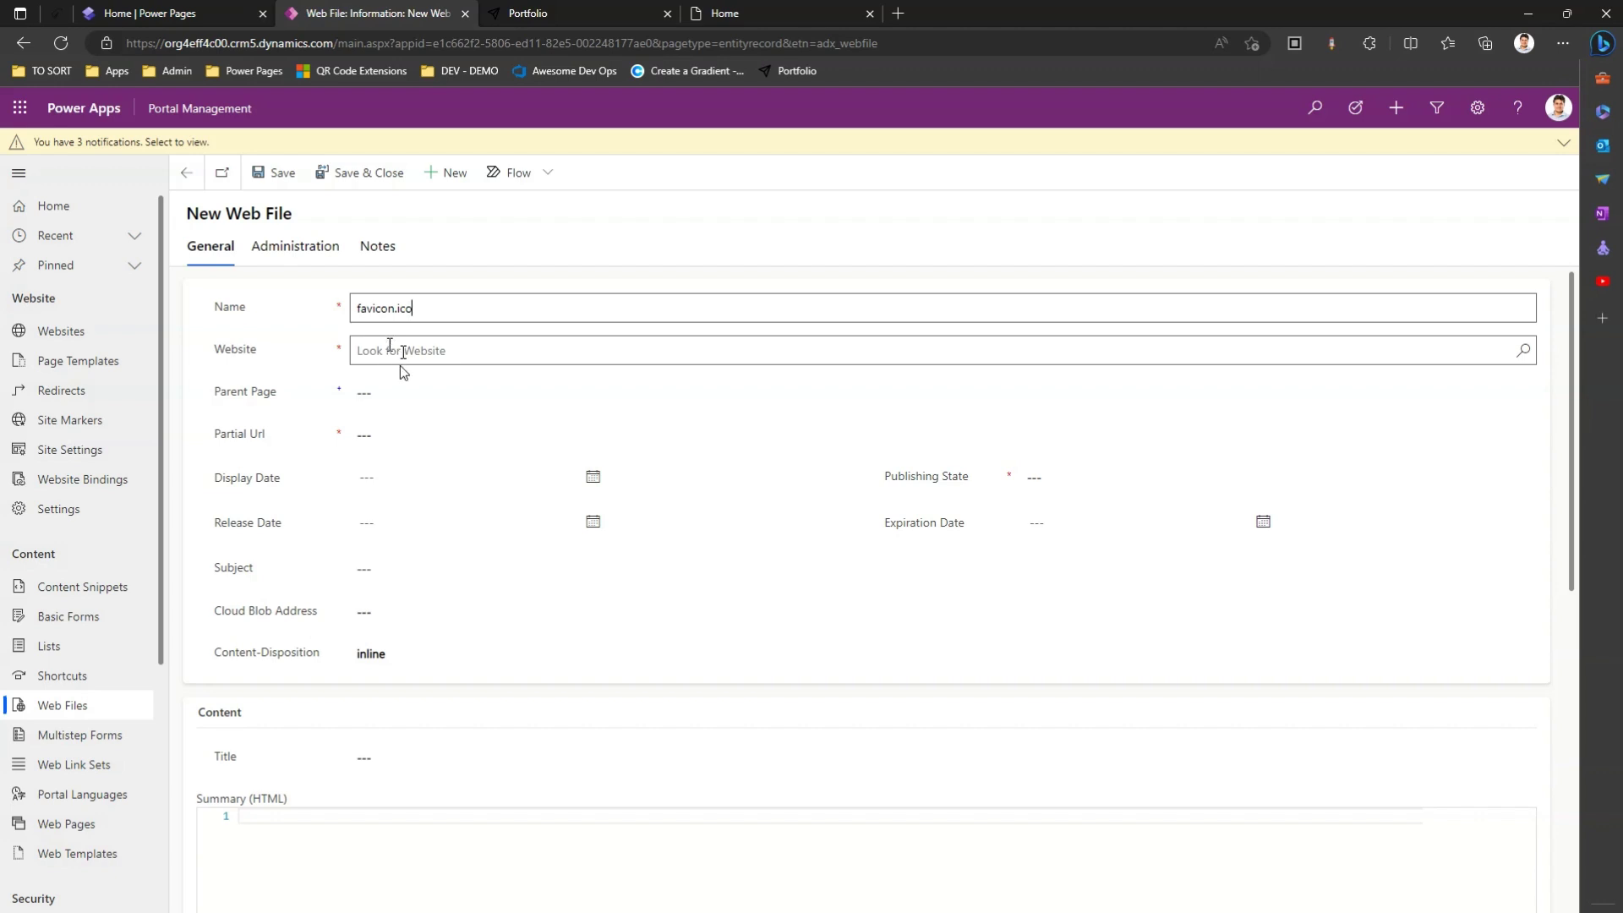
{"action": "left_click", "coordinate": [395, 354]}
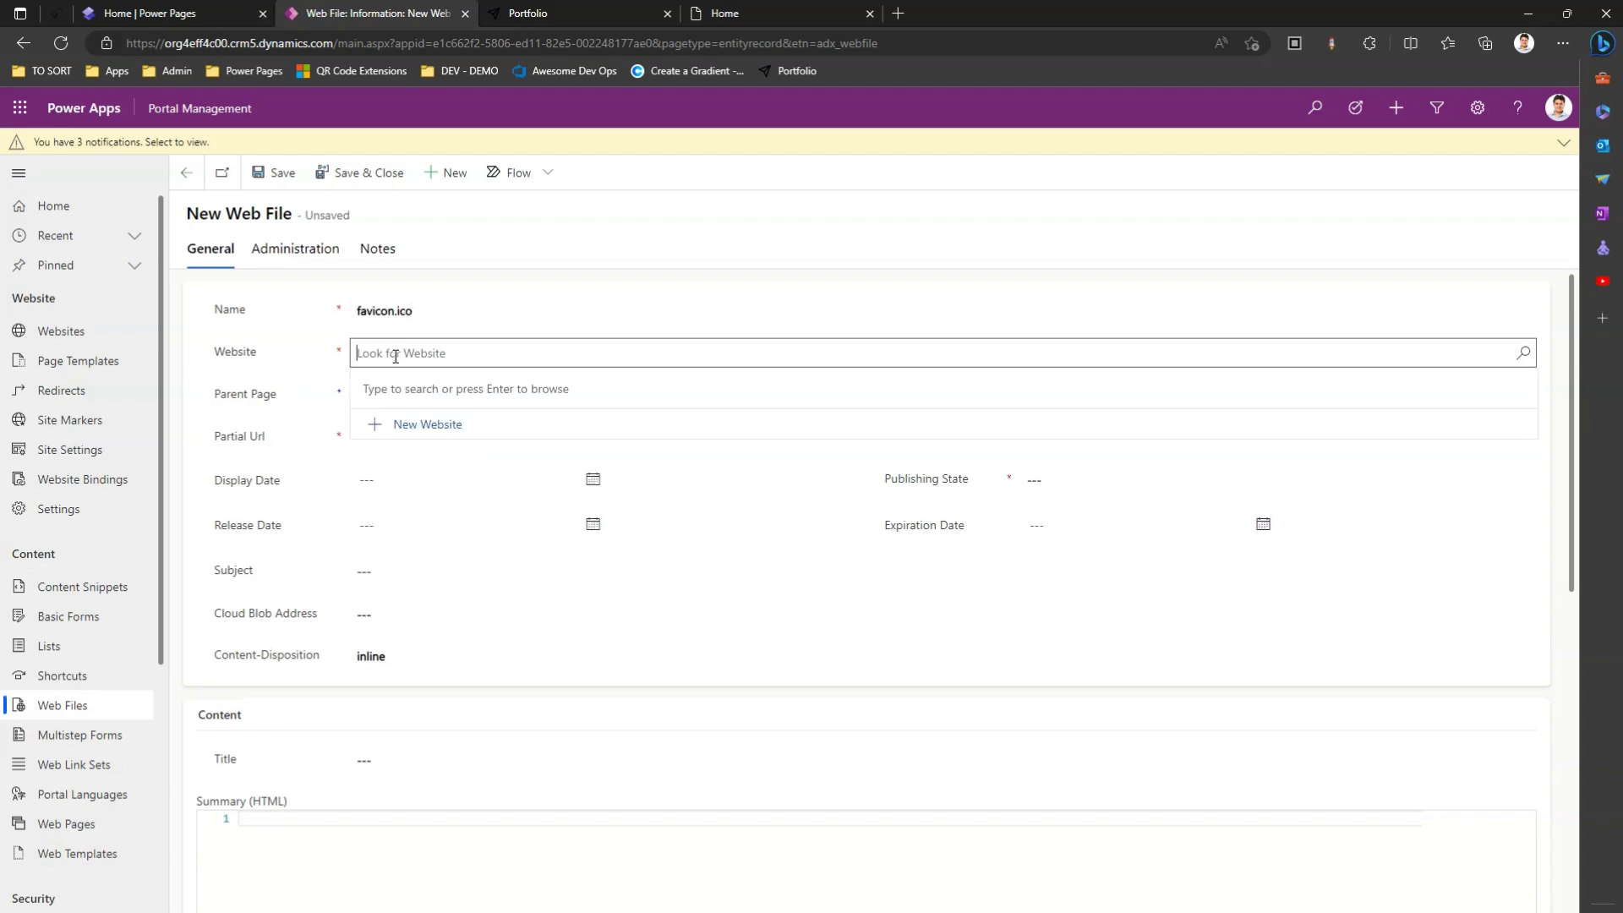
{"action": "type", "text": "favi"}
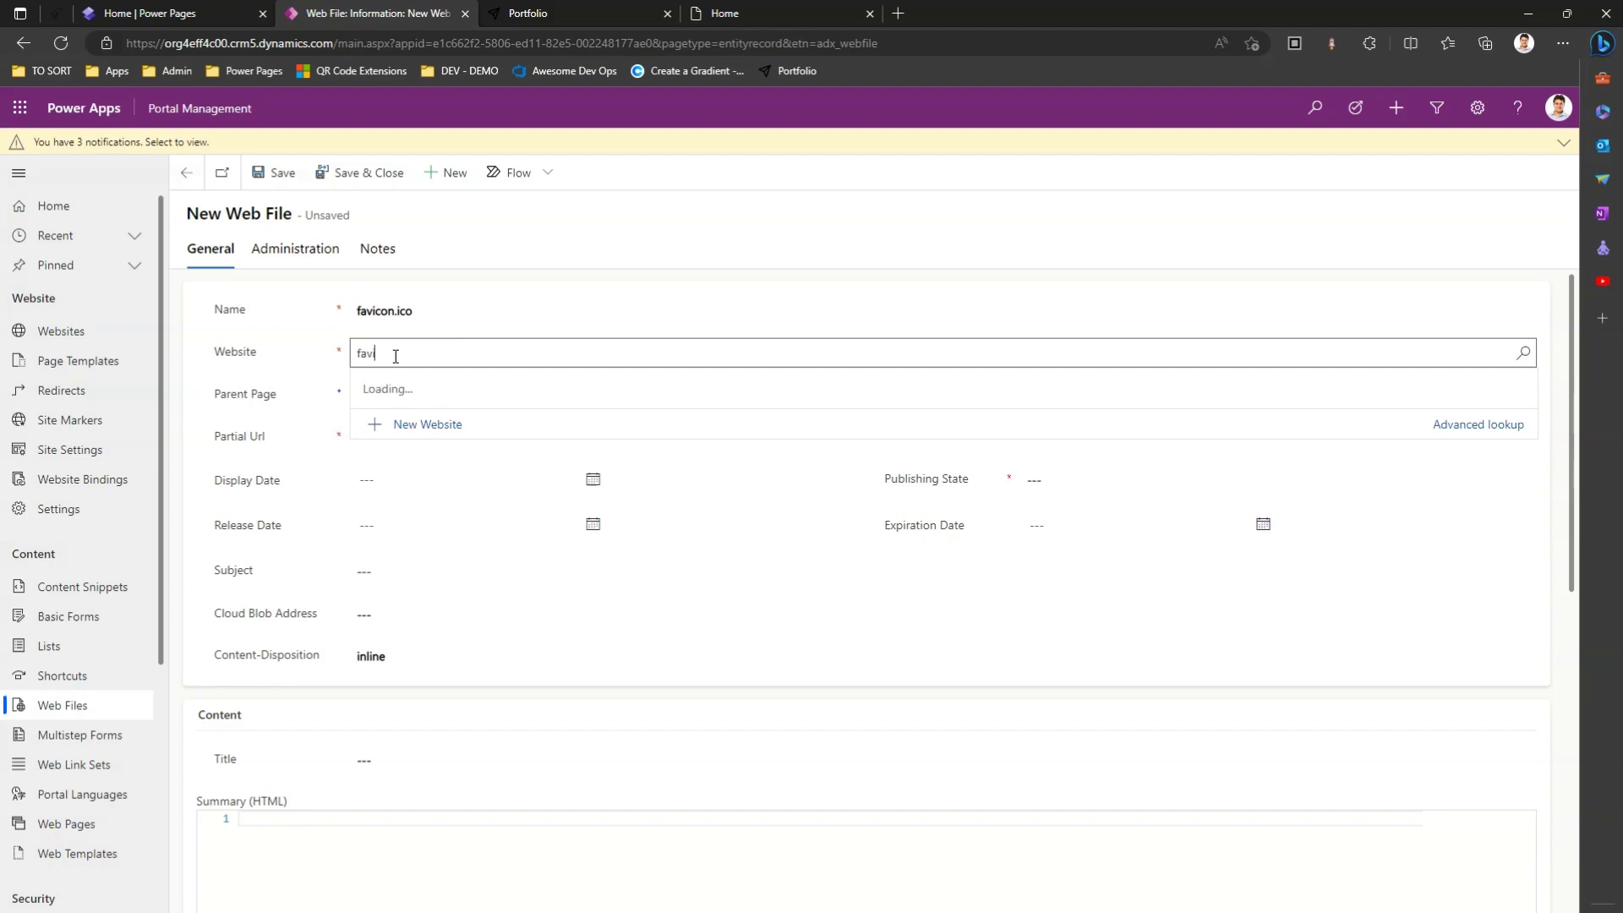
{"action": "type", "text": "co"}
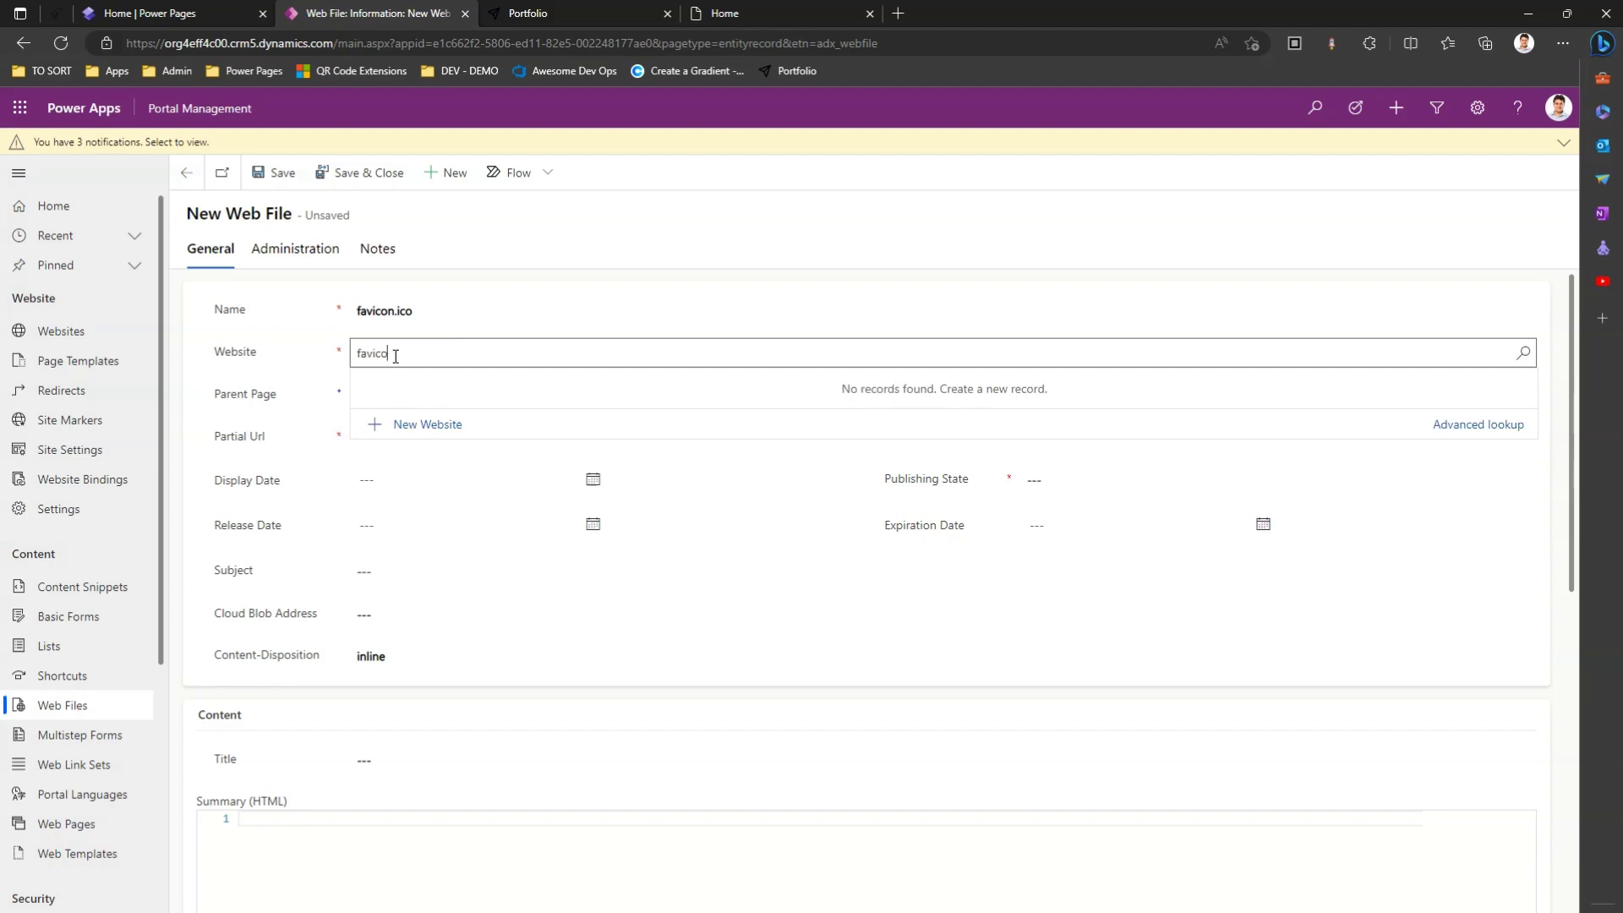
{"action": "key", "text": "BackSpace"}
{"action": "key", "text": "BackSpace"}
{"action": "key", "text": "BackSpace"}
{"action": "key", "text": "BackSpace"}
{"action": "key", "text": "BackSpace"}
{"action": "key", "text": "BackSpace"}
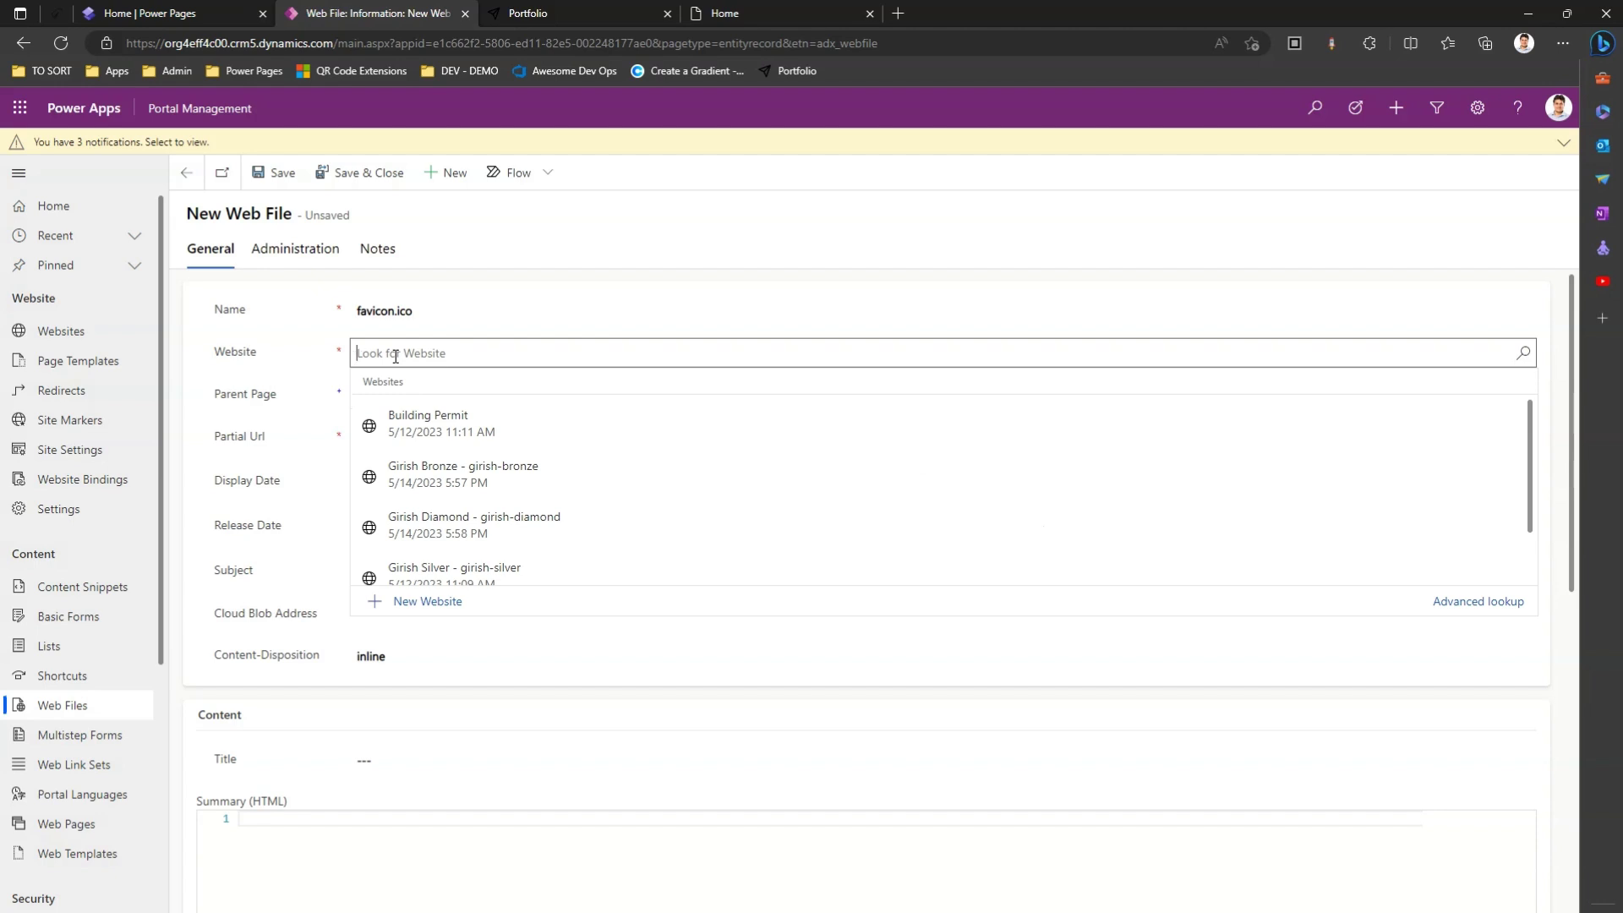
{"action": "left_click", "coordinate": [544, 296]}
{"action": "left_click", "coordinate": [442, 350]}
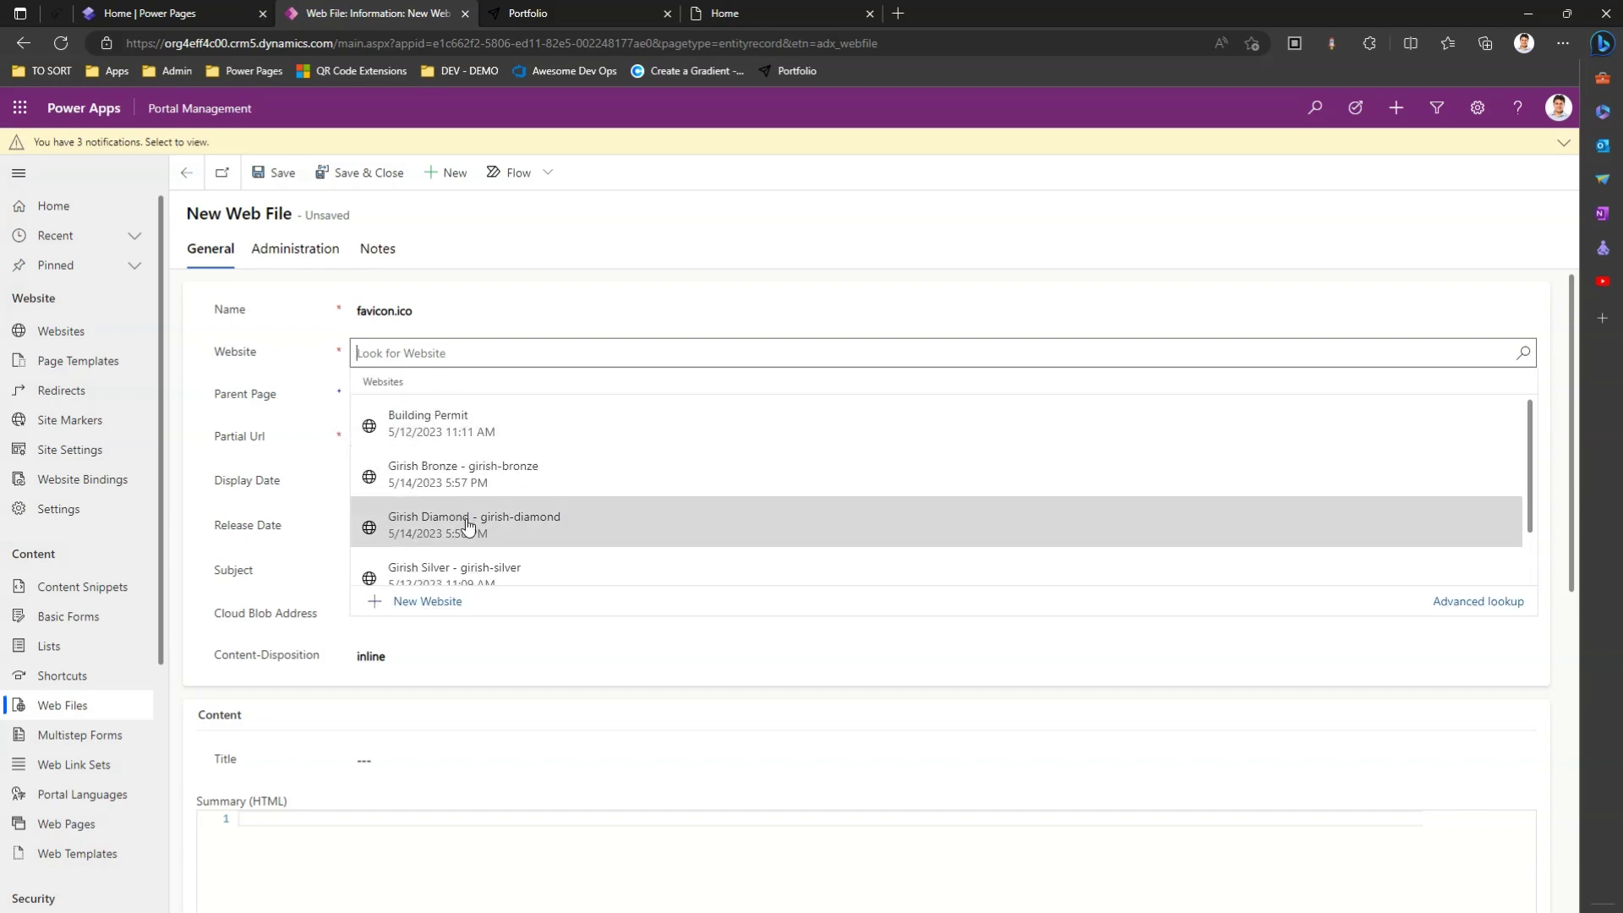
{"action": "left_click", "coordinate": [465, 525]}
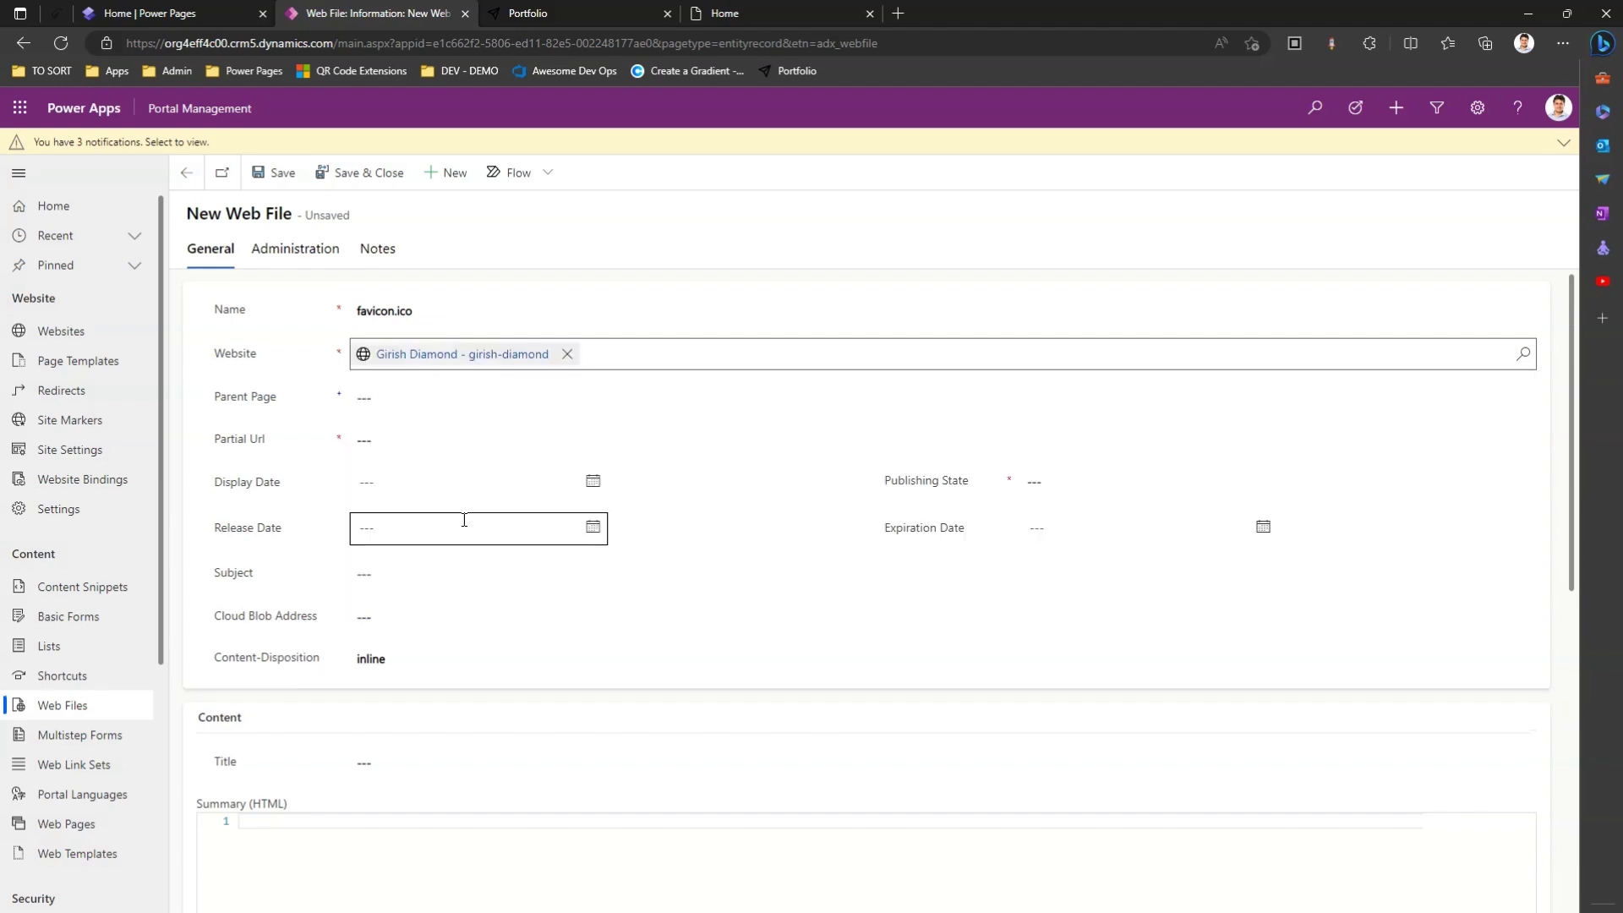
Set Home as the parent page and copy favicon.ico into the Partial Url.
{"action": "left_click", "coordinate": [376, 401]}
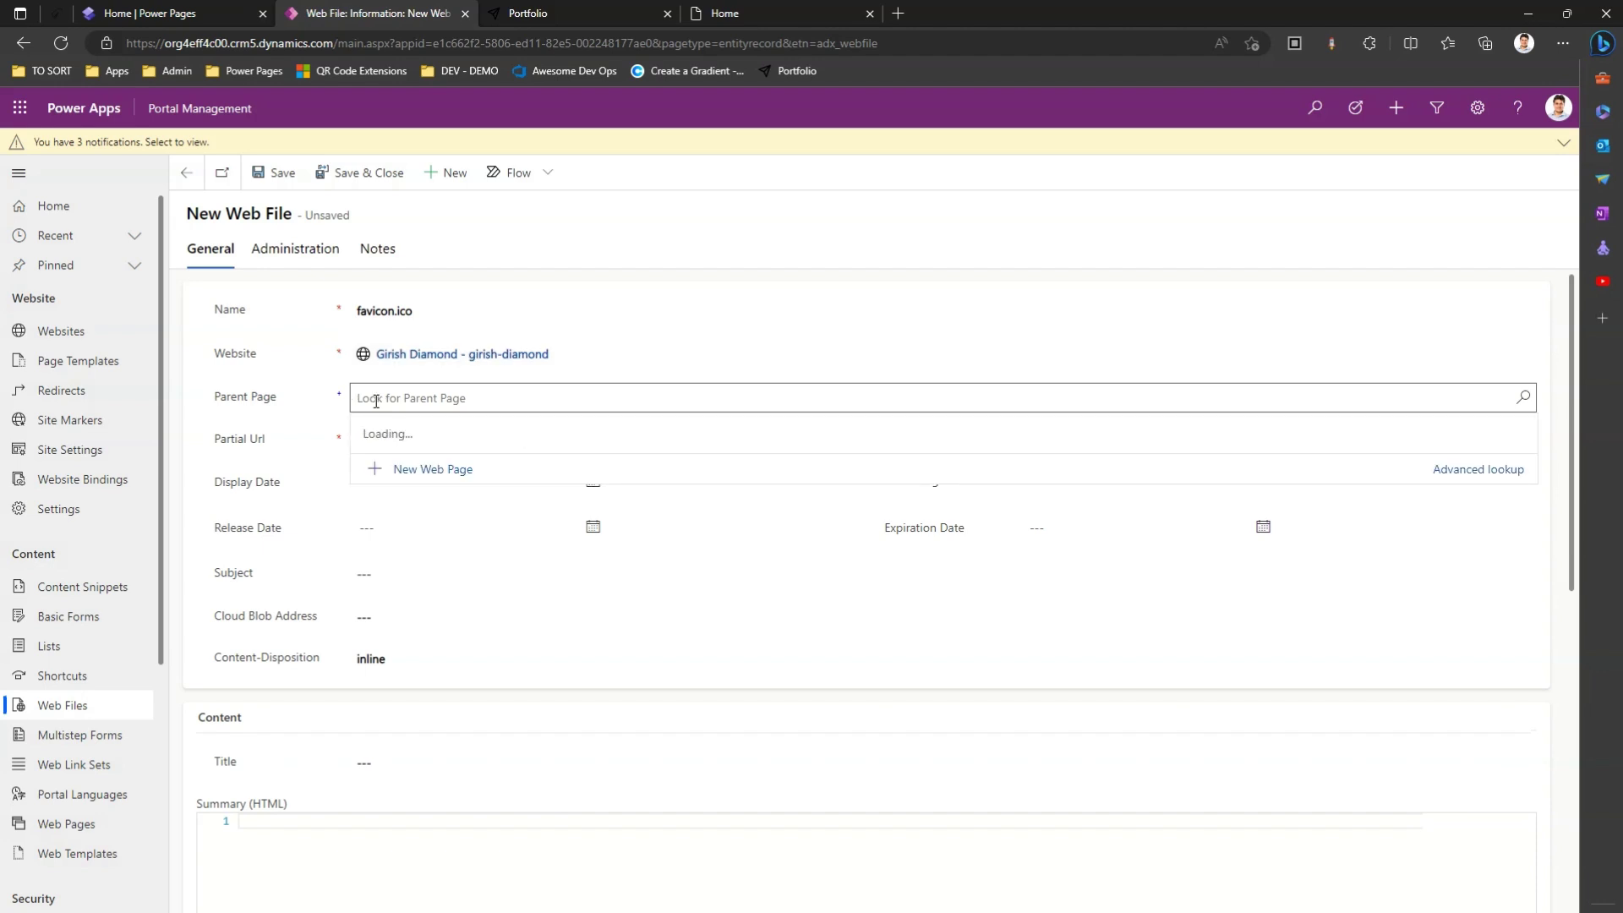
{"action": "type", "text": "home"}
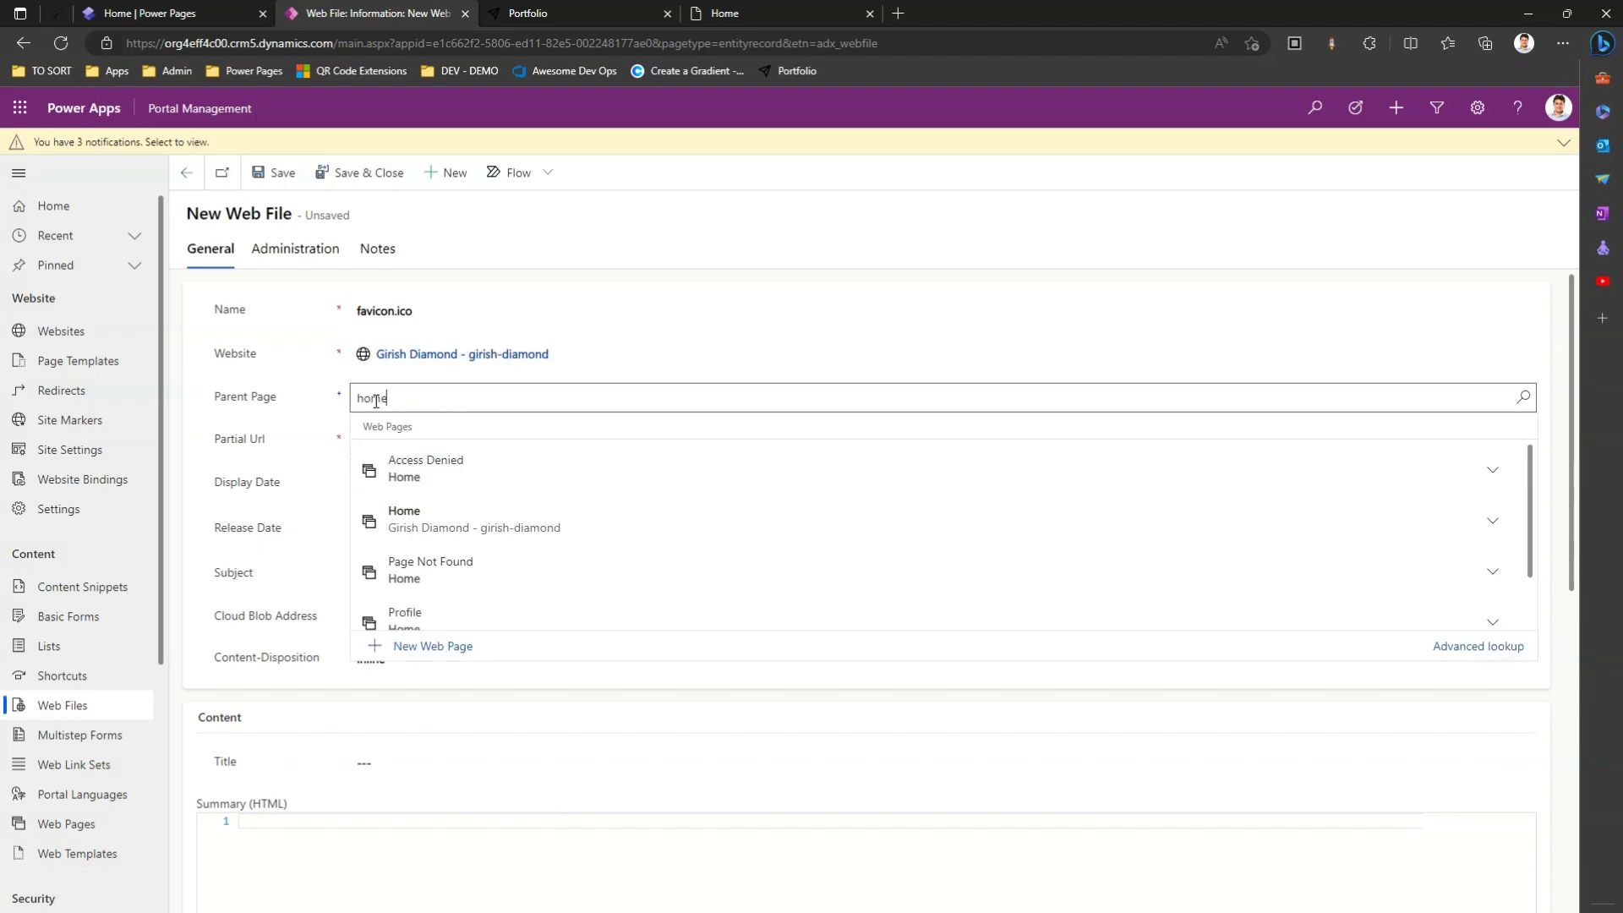
{"action": "left_click", "coordinate": [432, 465]}
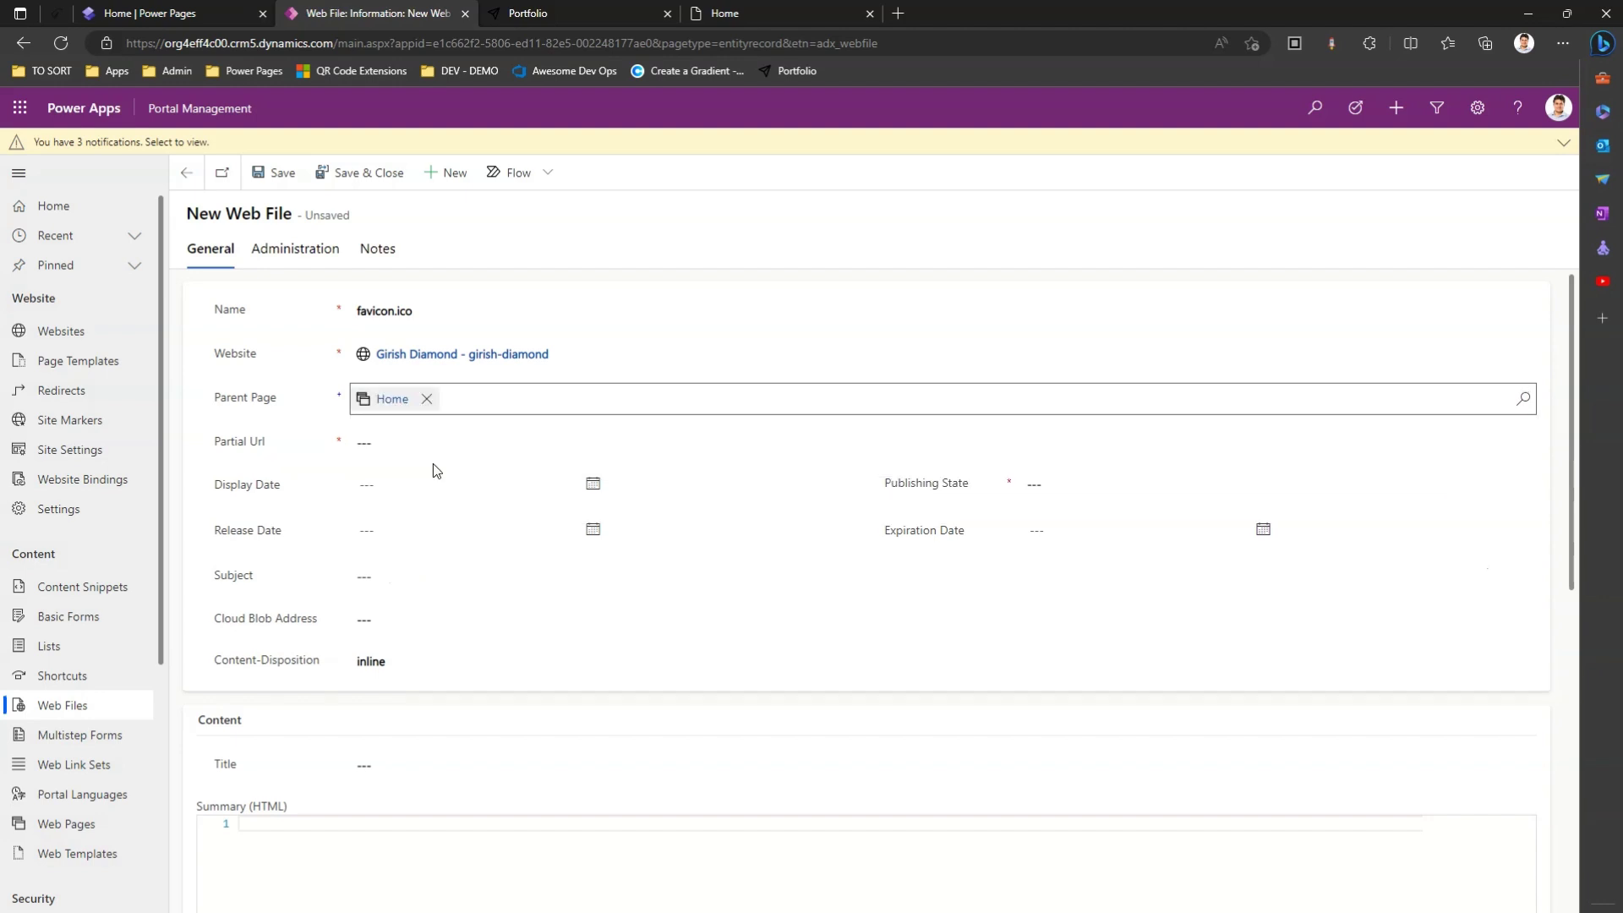
{"action": "left_click", "coordinate": [407, 448]}
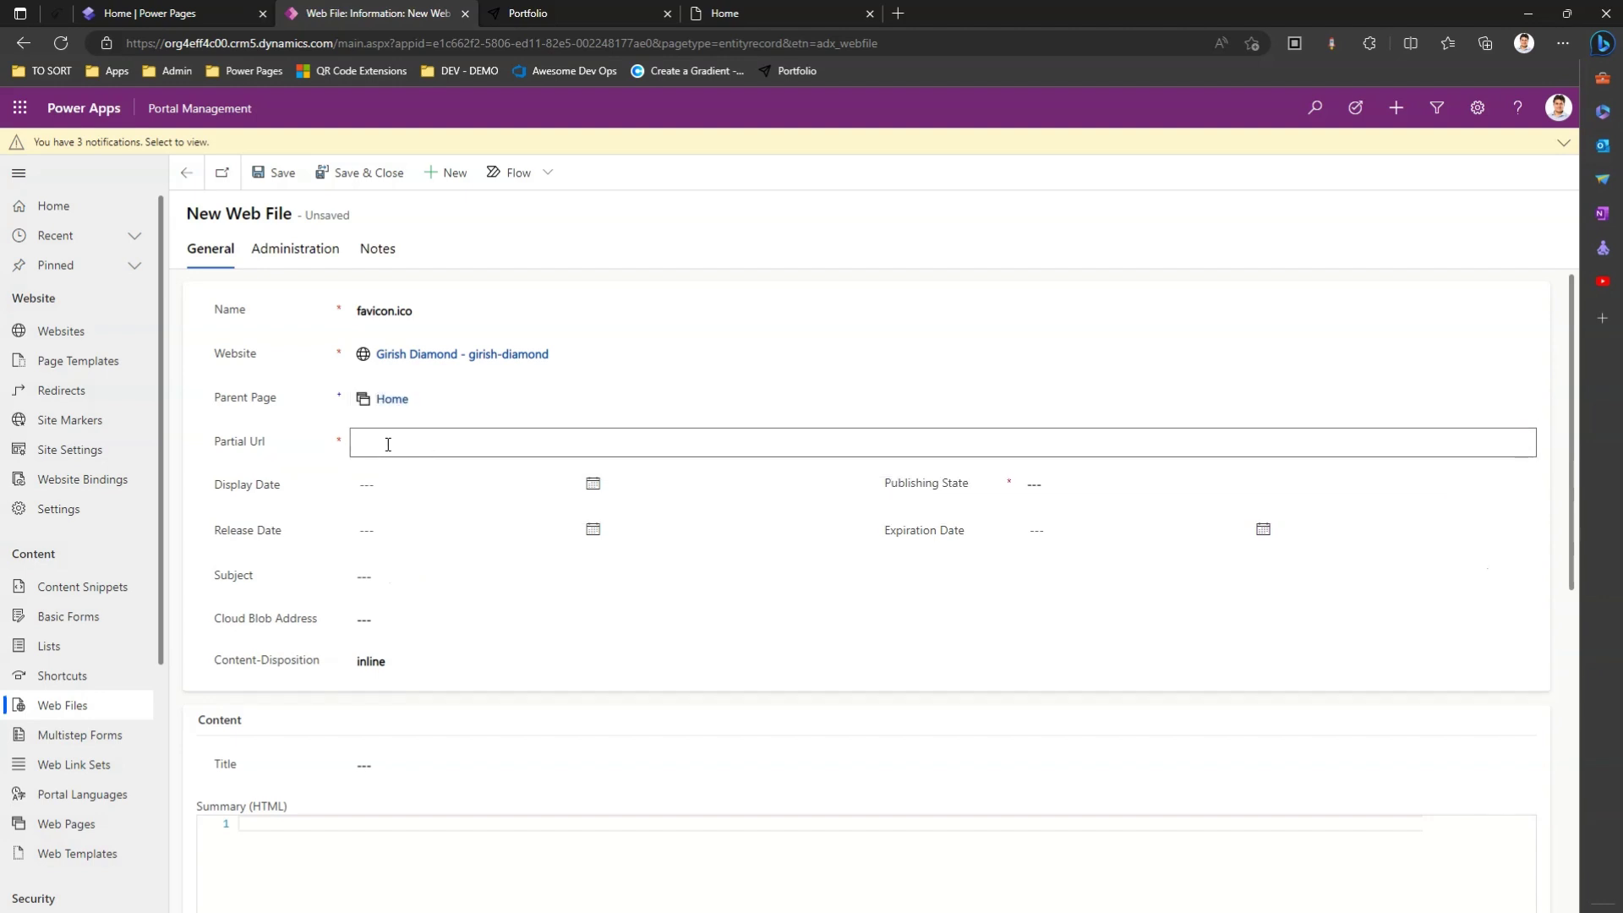
{"action": "left_click", "coordinate": [451, 305]}
{"action": "triple_click", "coordinate": [442, 303]}
{"action": "key", "text": "ctrl+c"}
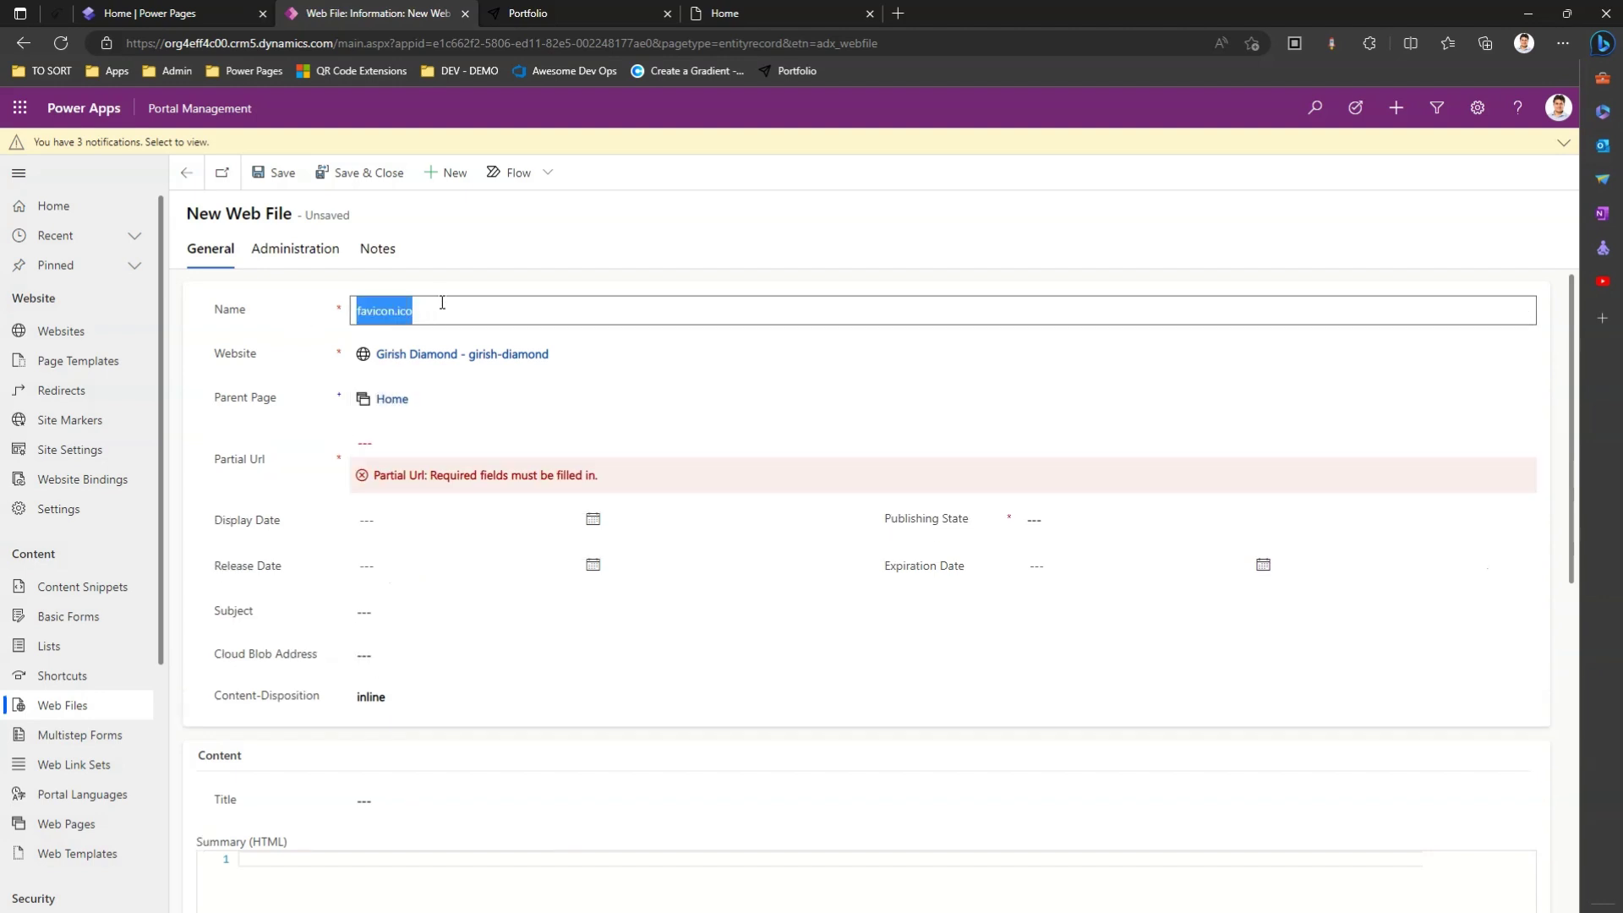
{"action": "left_click", "coordinate": [382, 442]}
{"action": "key", "text": "ctrl+v"}
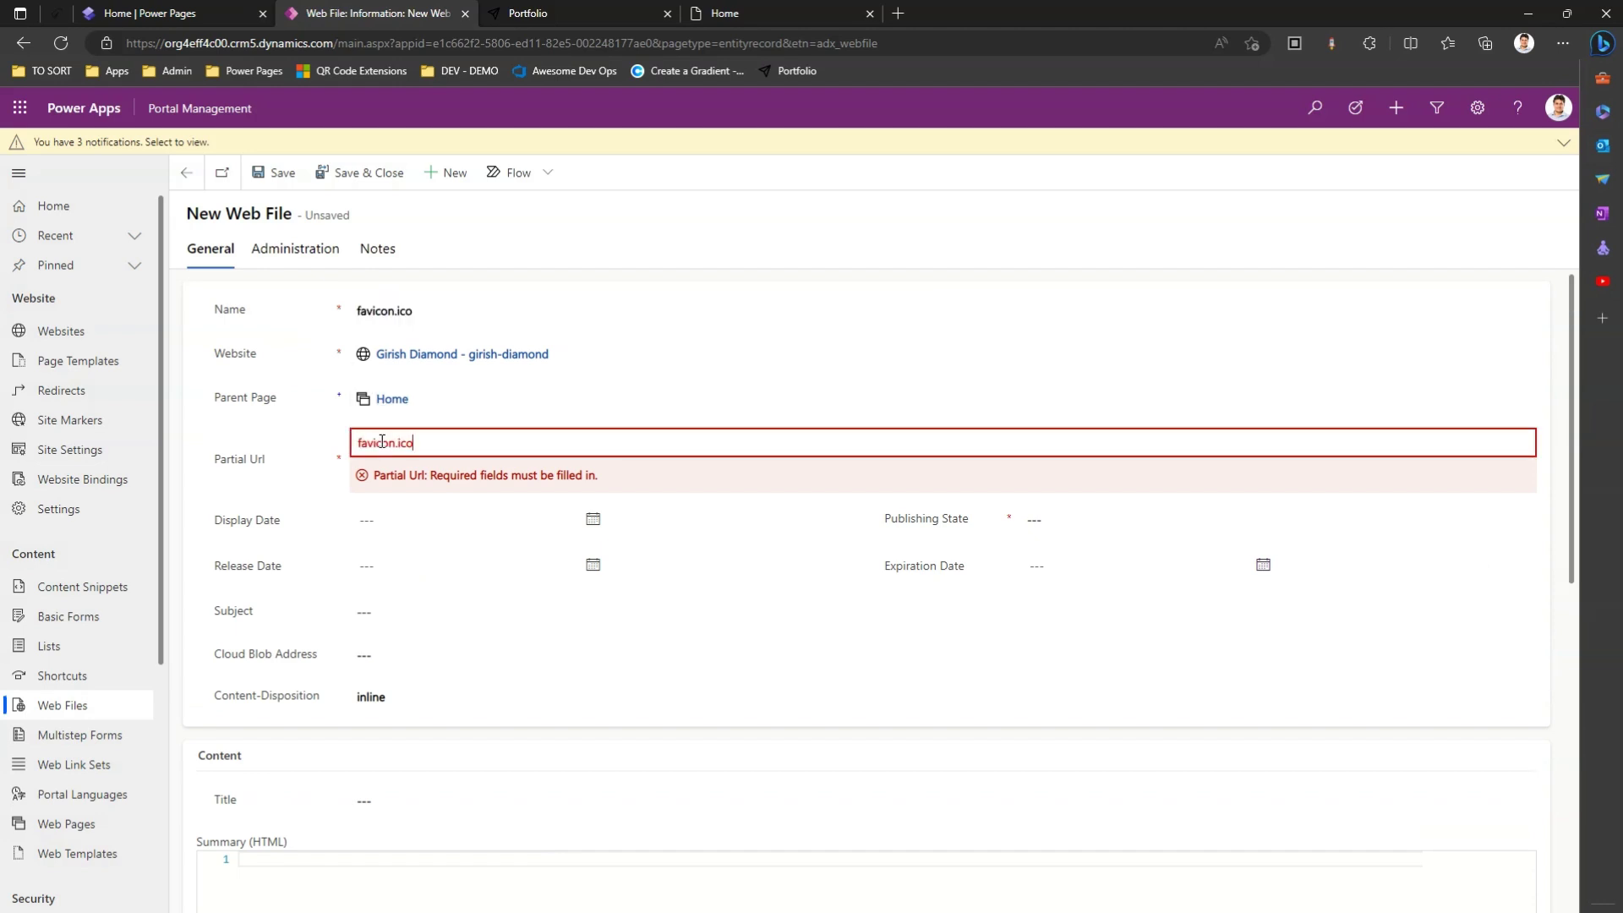
{"action": "left_click", "coordinate": [719, 563]}
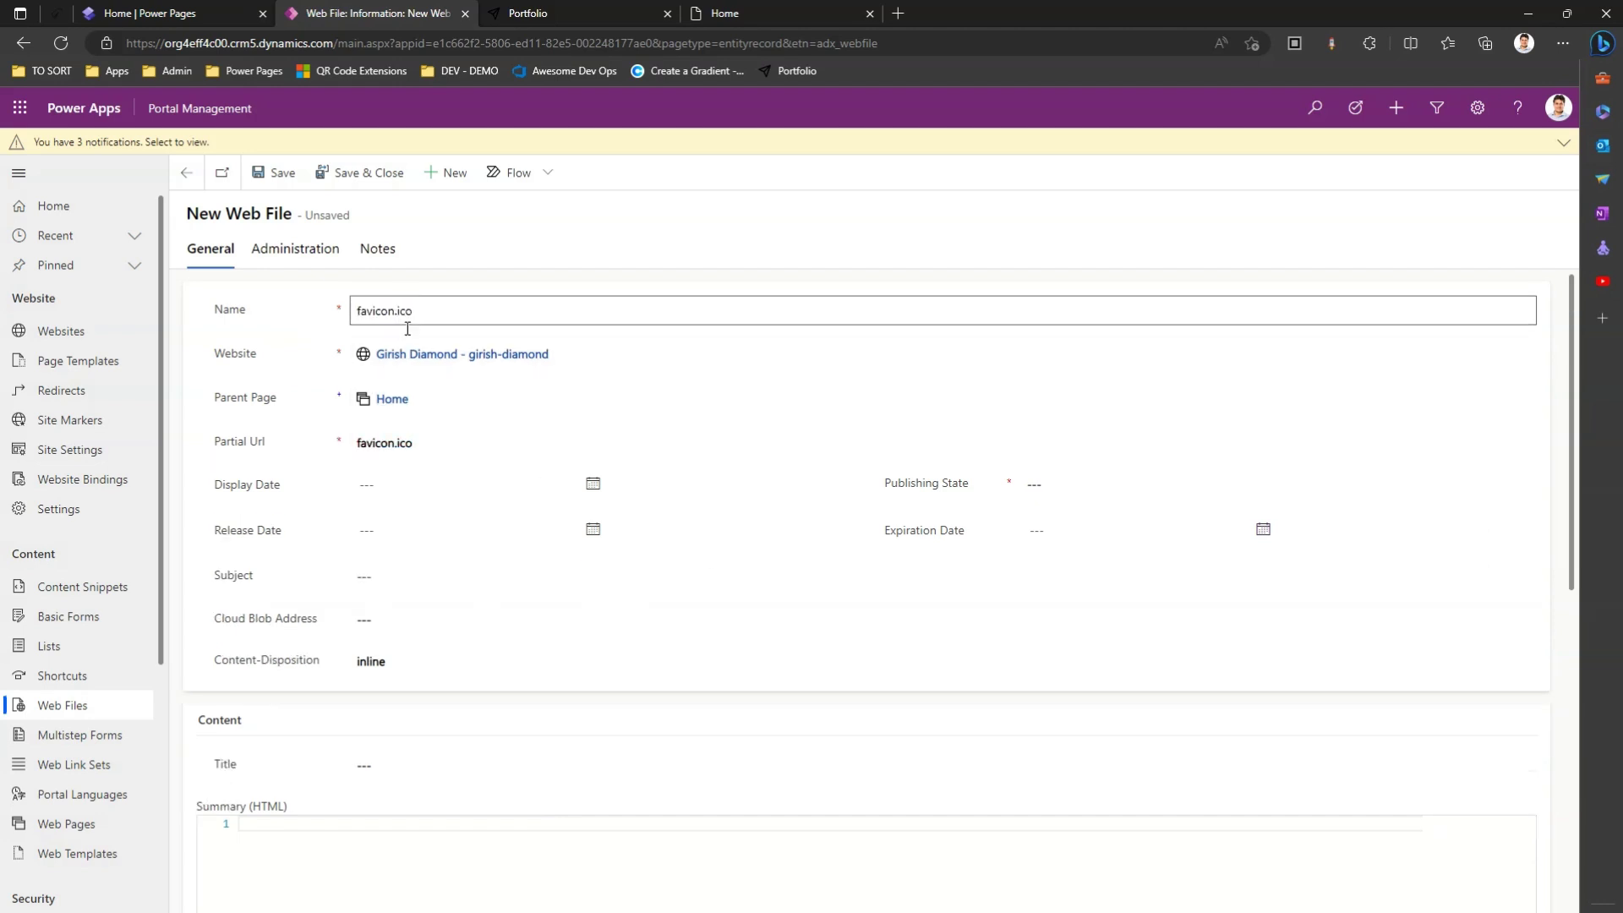
Set the publishing state to Published and save the web file.
{"action": "left_click", "coordinate": [1054, 479]}
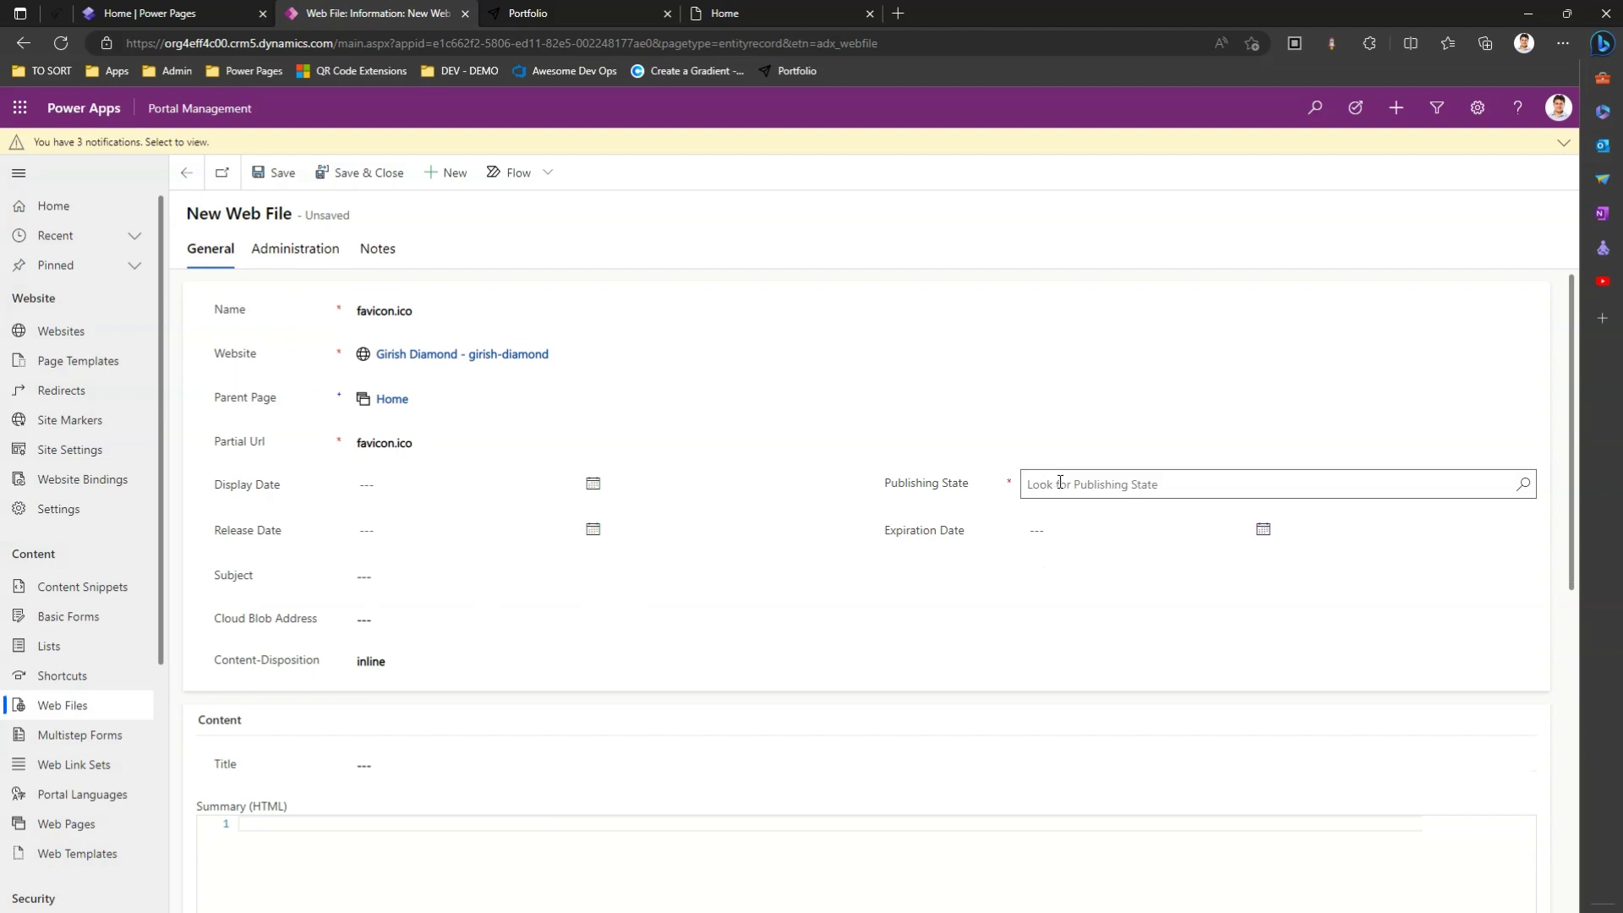
{"action": "left_click", "coordinate": [1061, 483]}
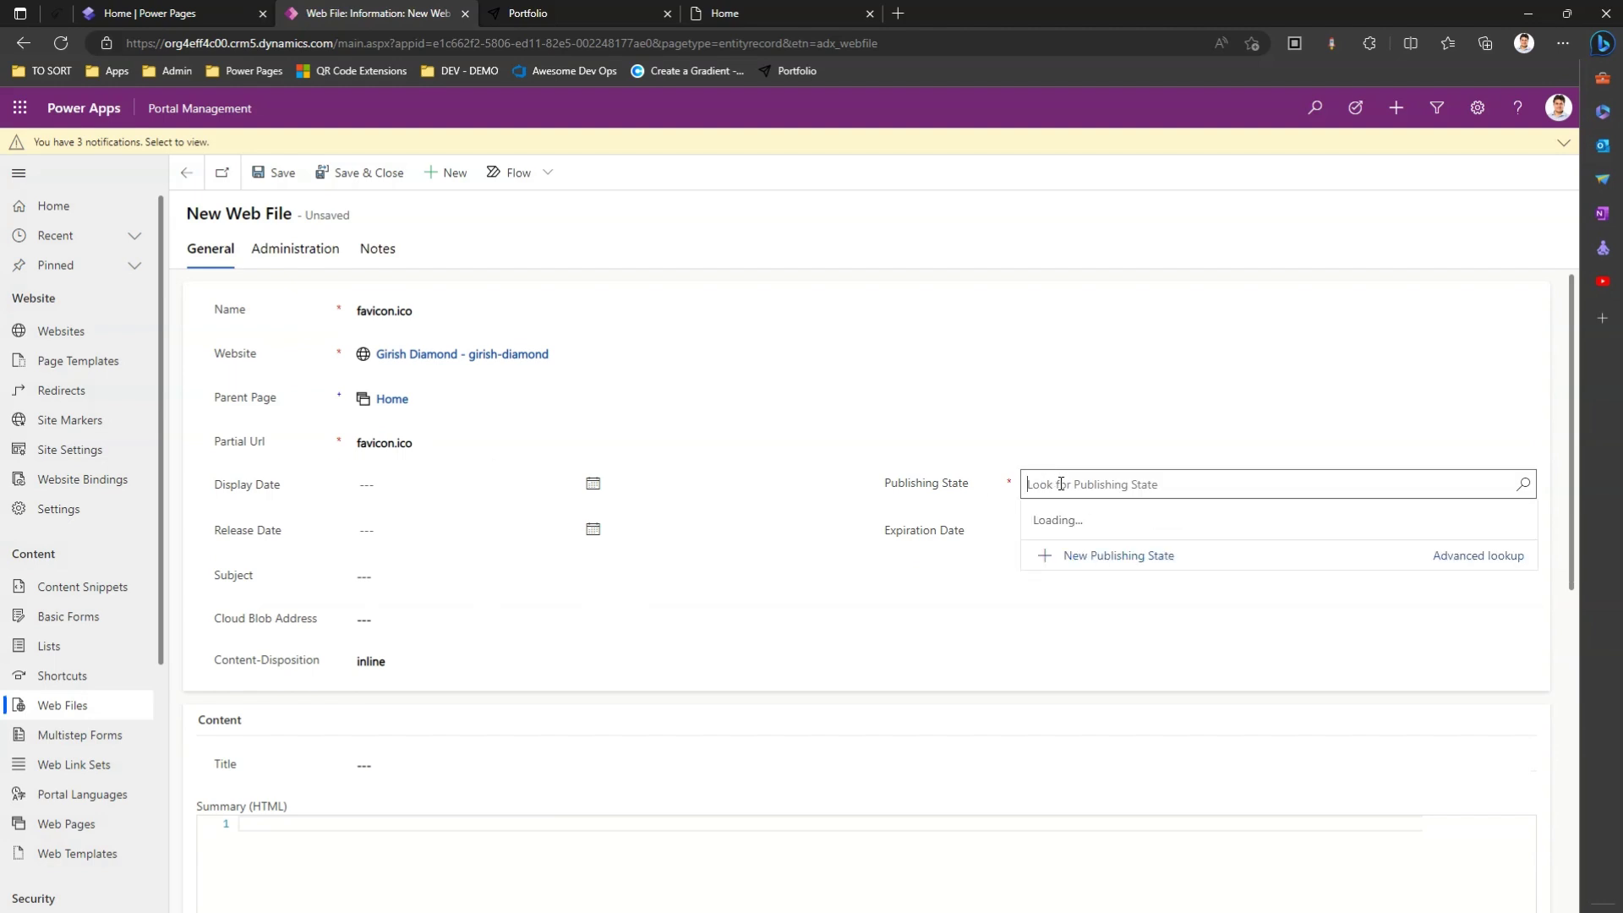
{"action": "left_click", "coordinate": [1090, 604]}
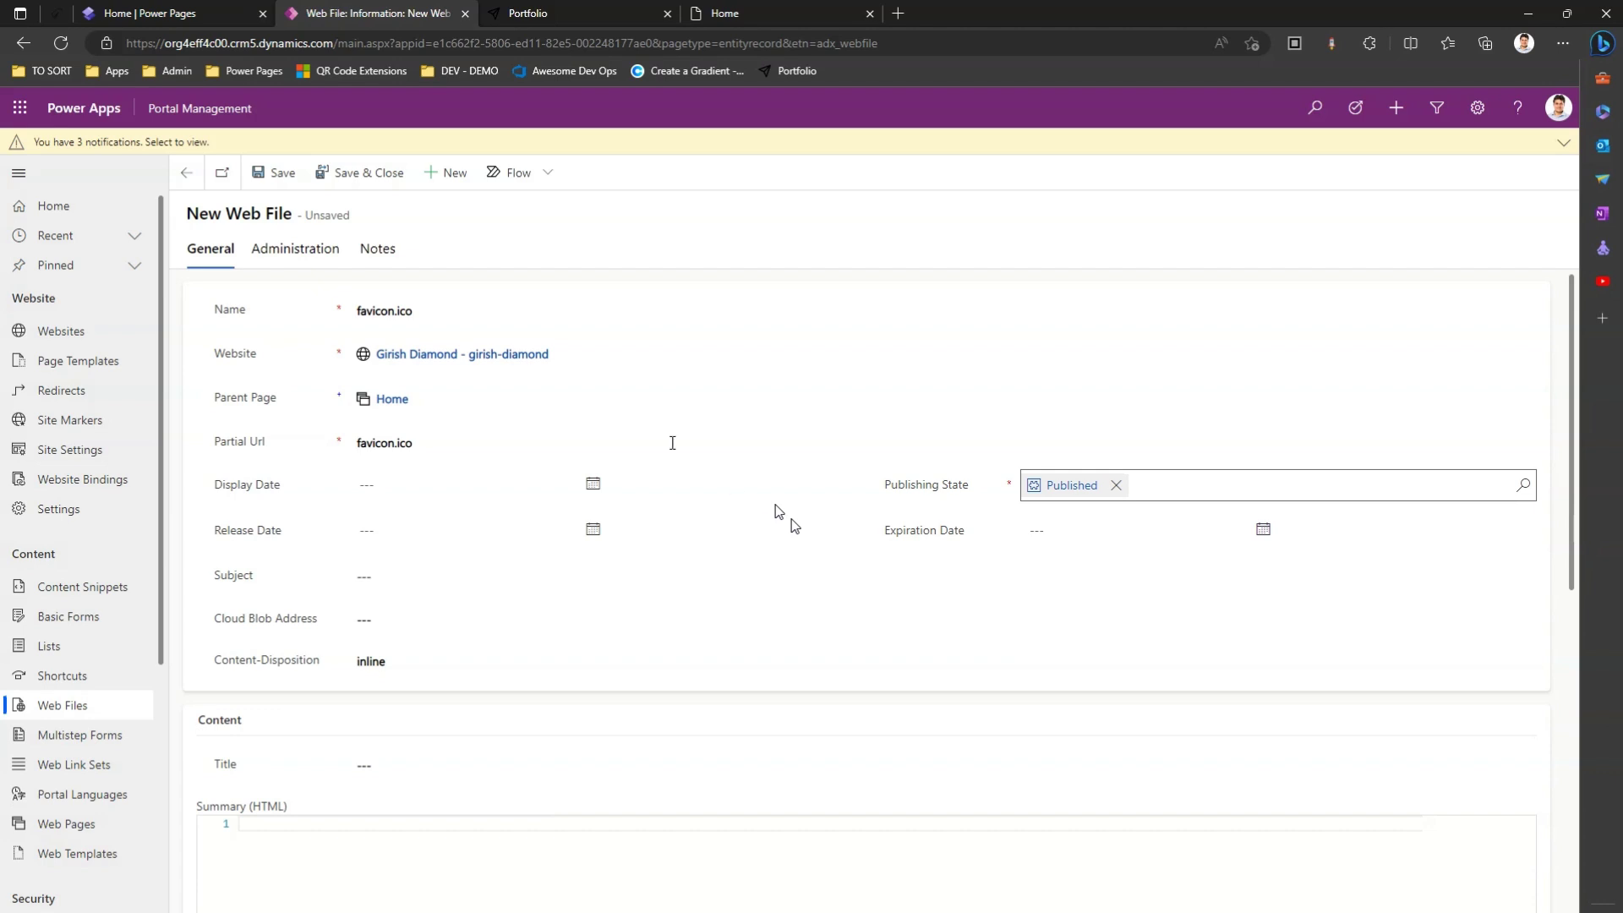
{"action": "left_click", "coordinate": [275, 174]}
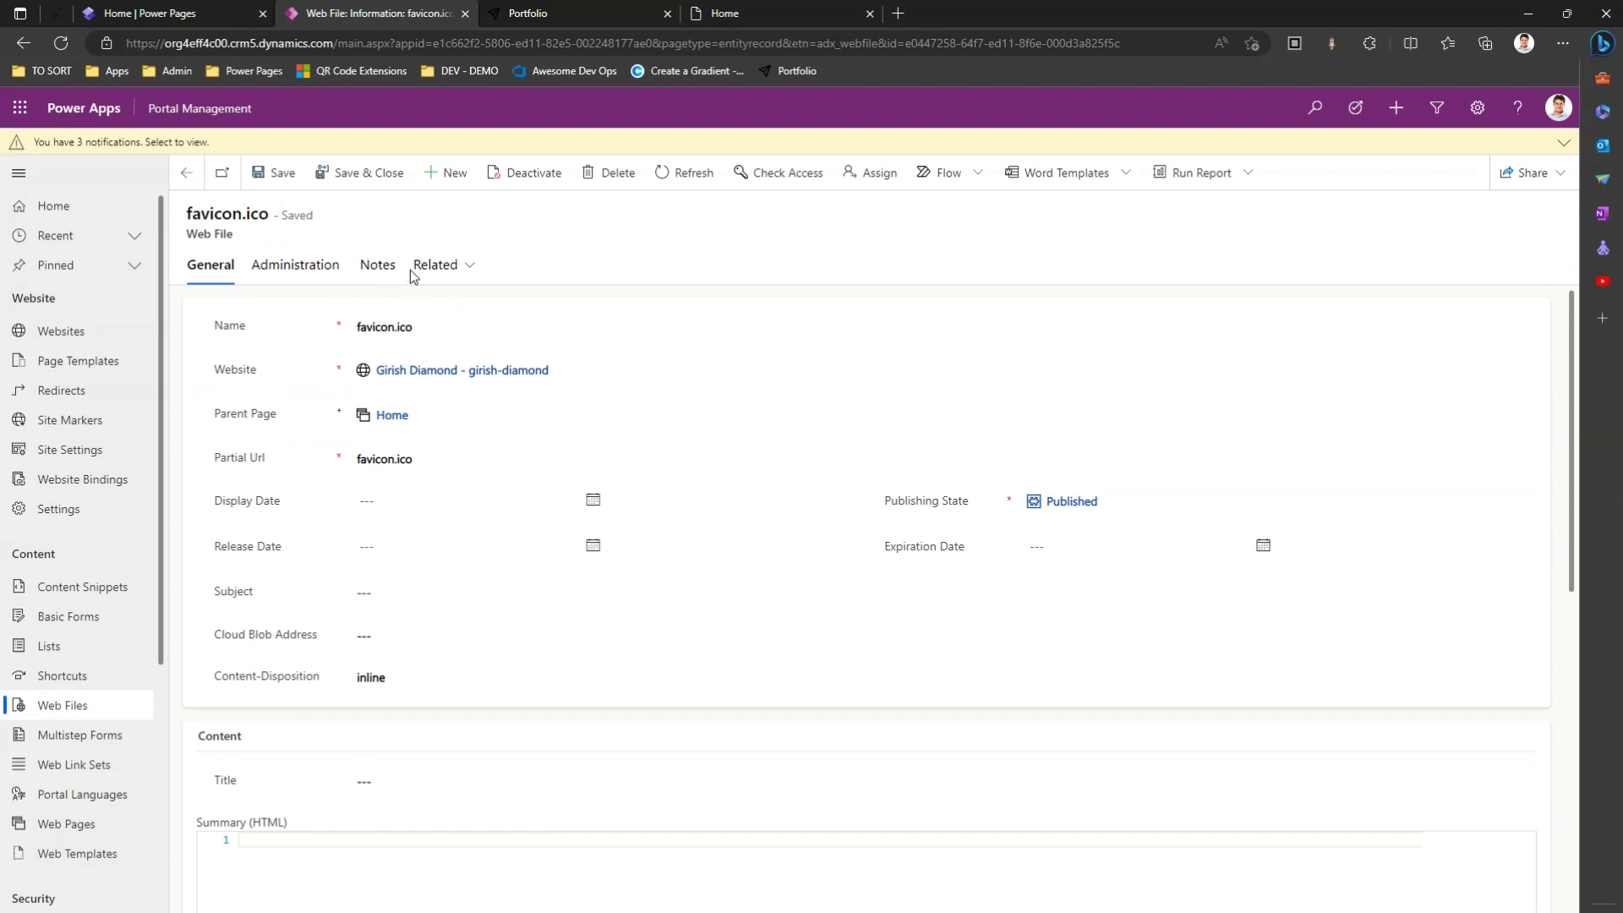
Show the favicon.ico record's Notes timeline from the Related menu.
{"action": "left_click", "coordinate": [466, 268]}
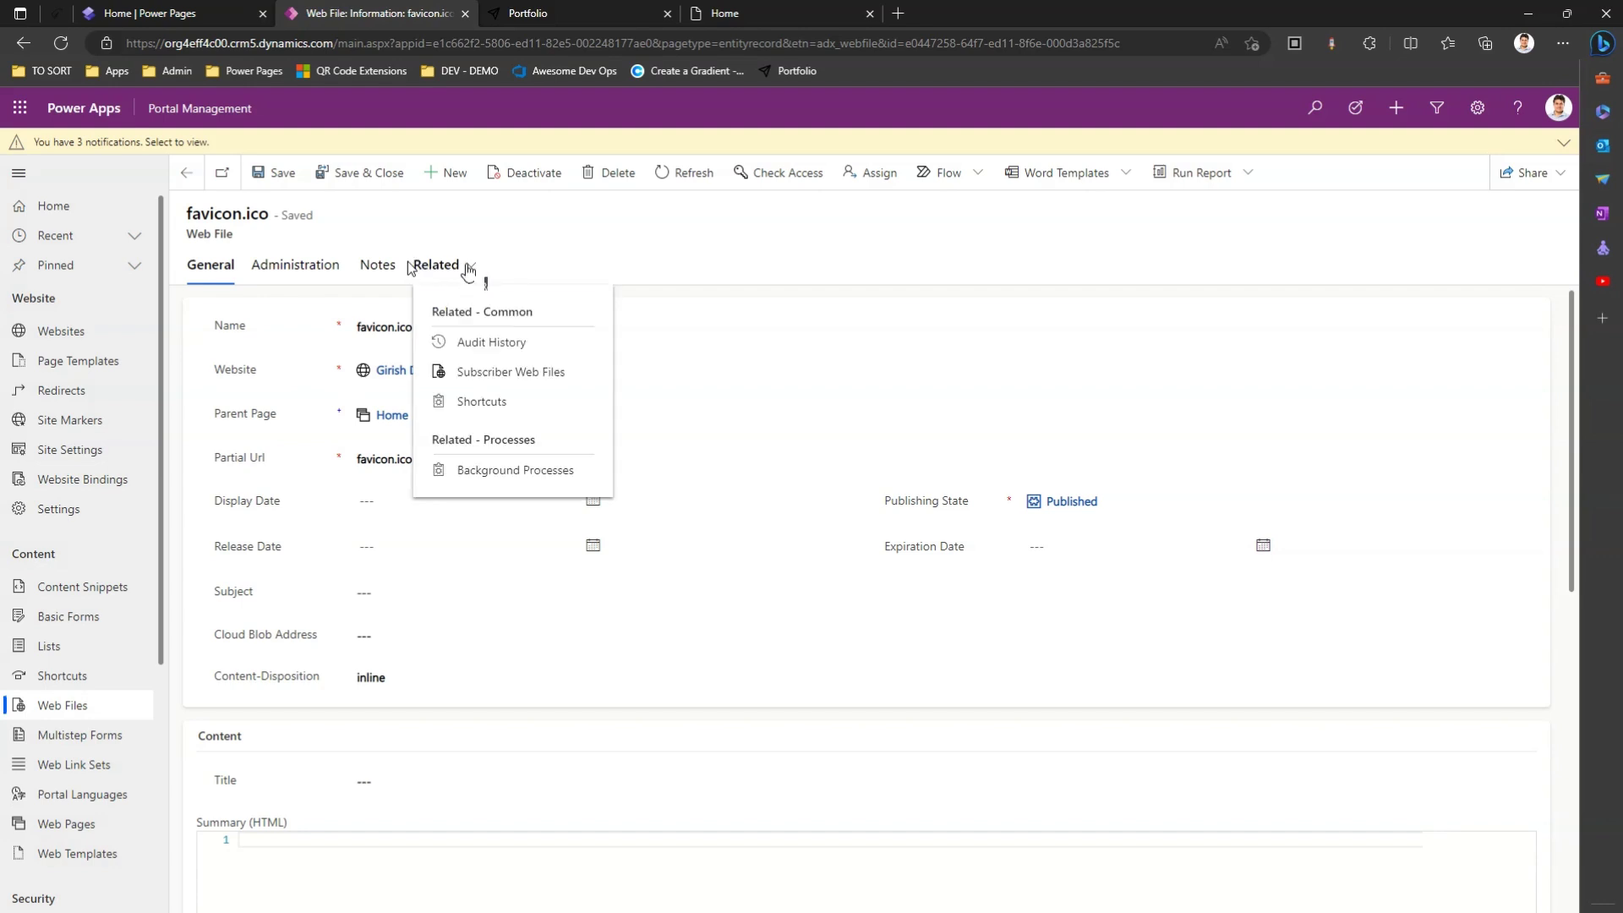
{"action": "left_click", "coordinate": [378, 269]}
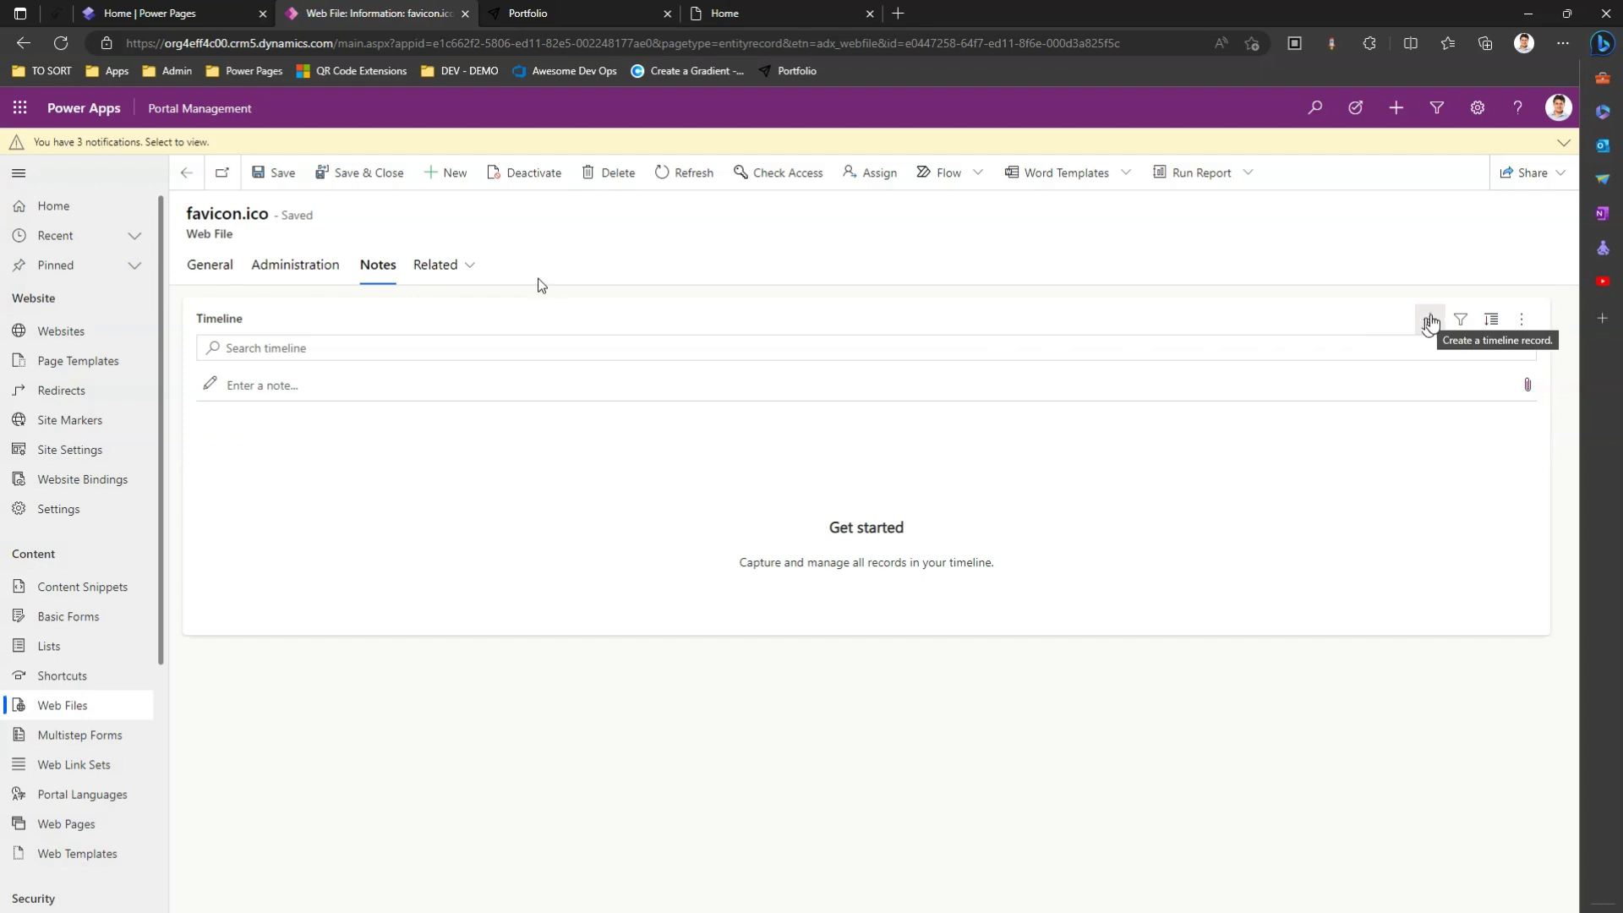
Add a note with the favicon.ico file attached to the web file's timeline.
{"action": "left_click", "coordinate": [1530, 388]}
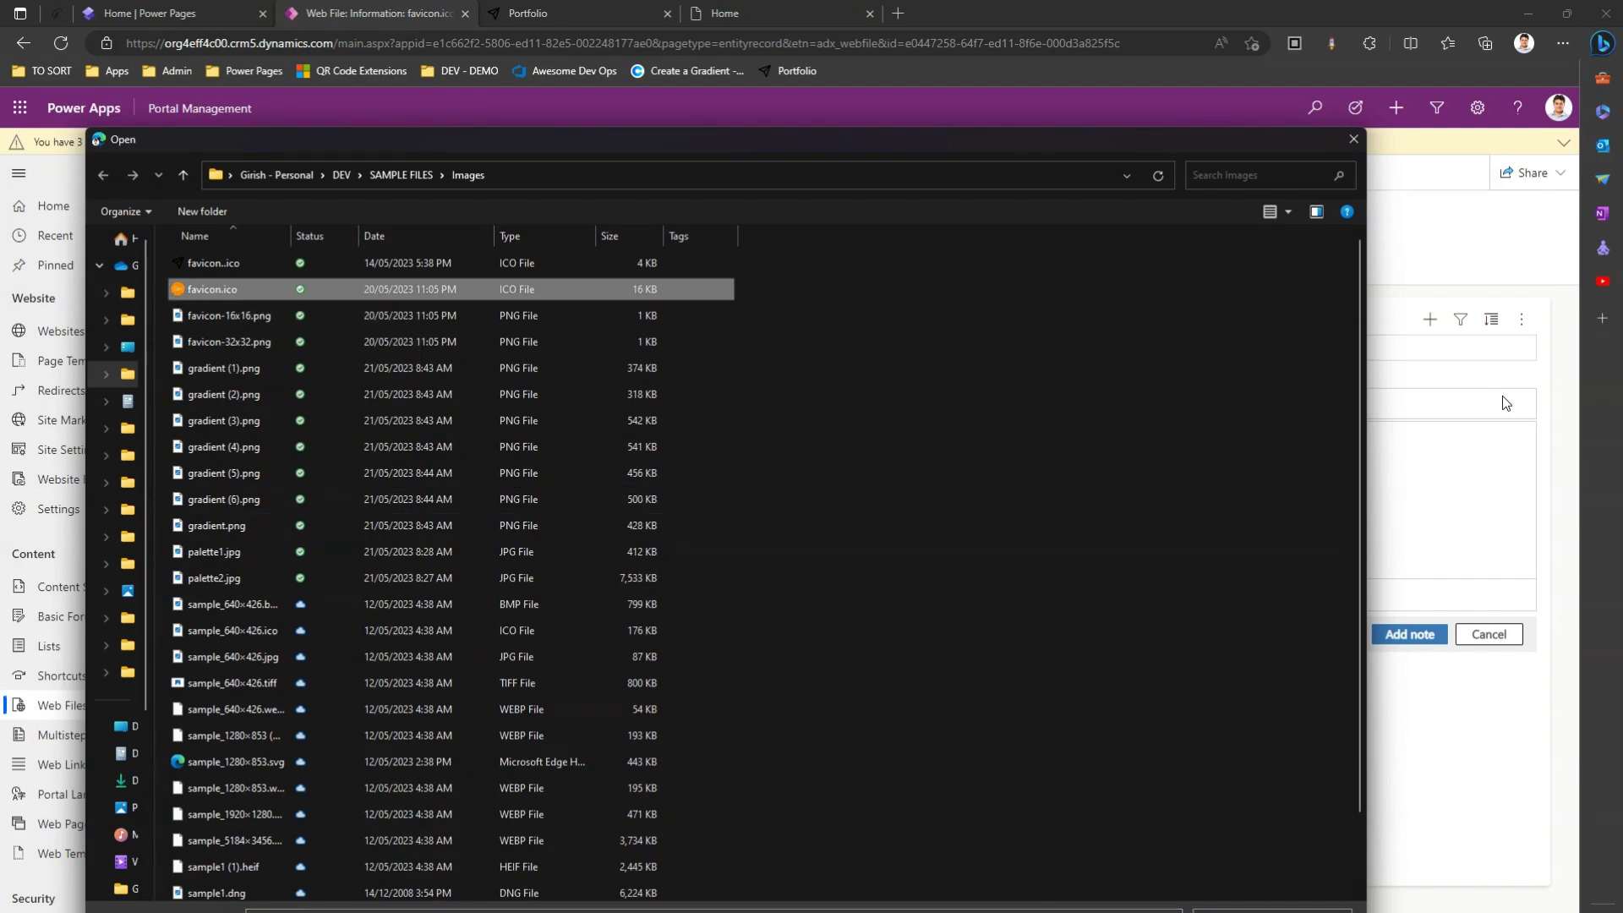
{"action": "key", "text": "Return"}
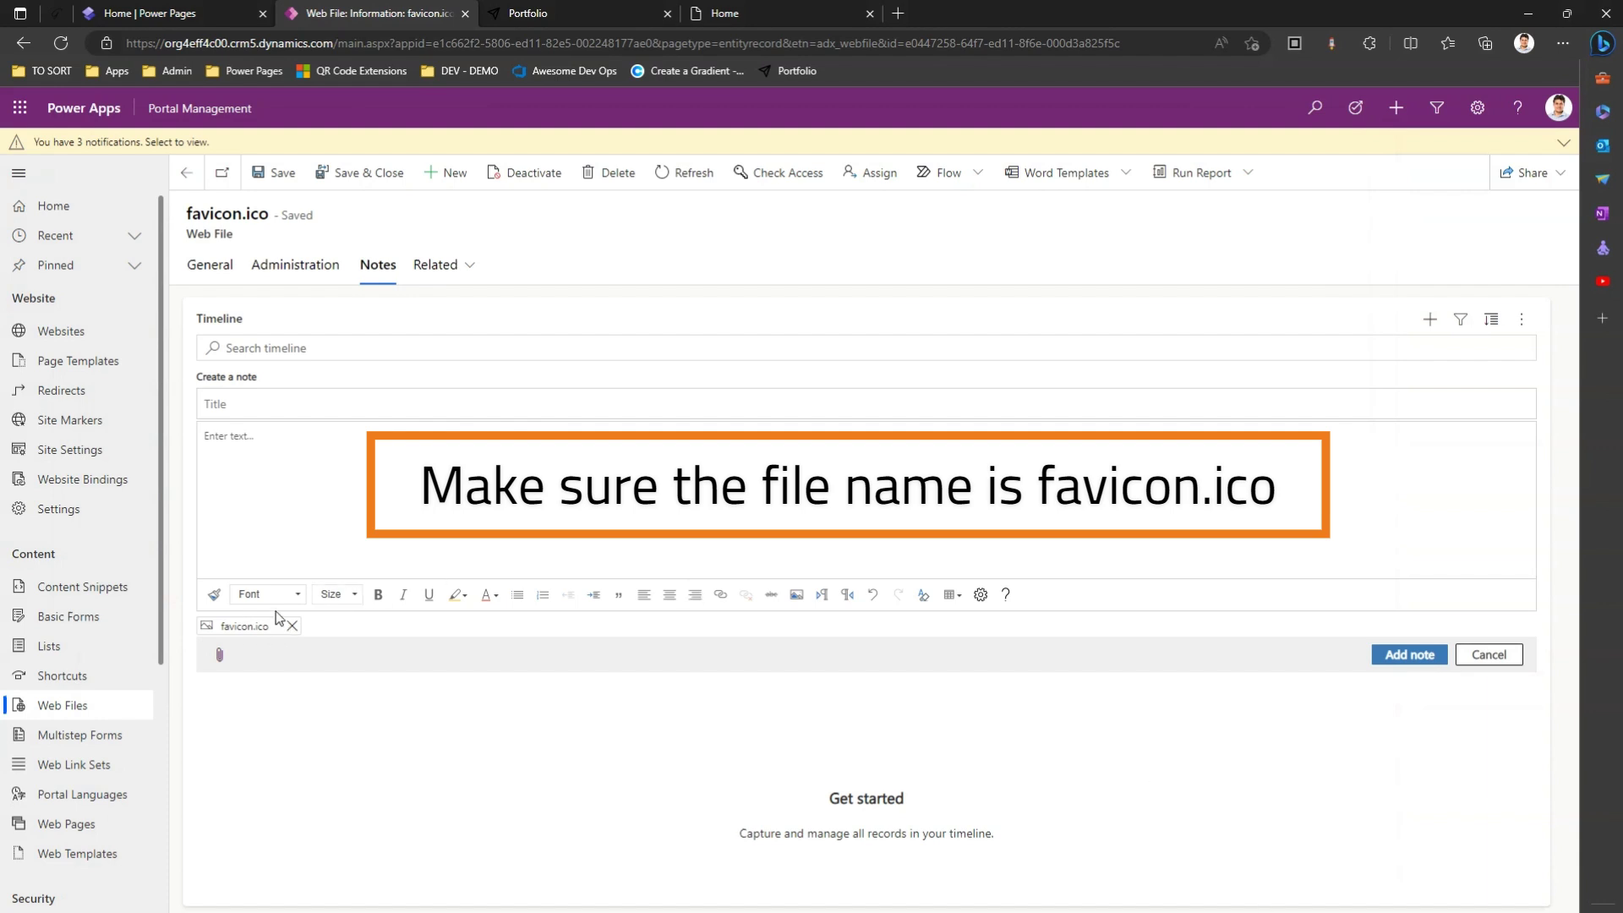
{"action": "left_click", "coordinate": [1406, 657]}
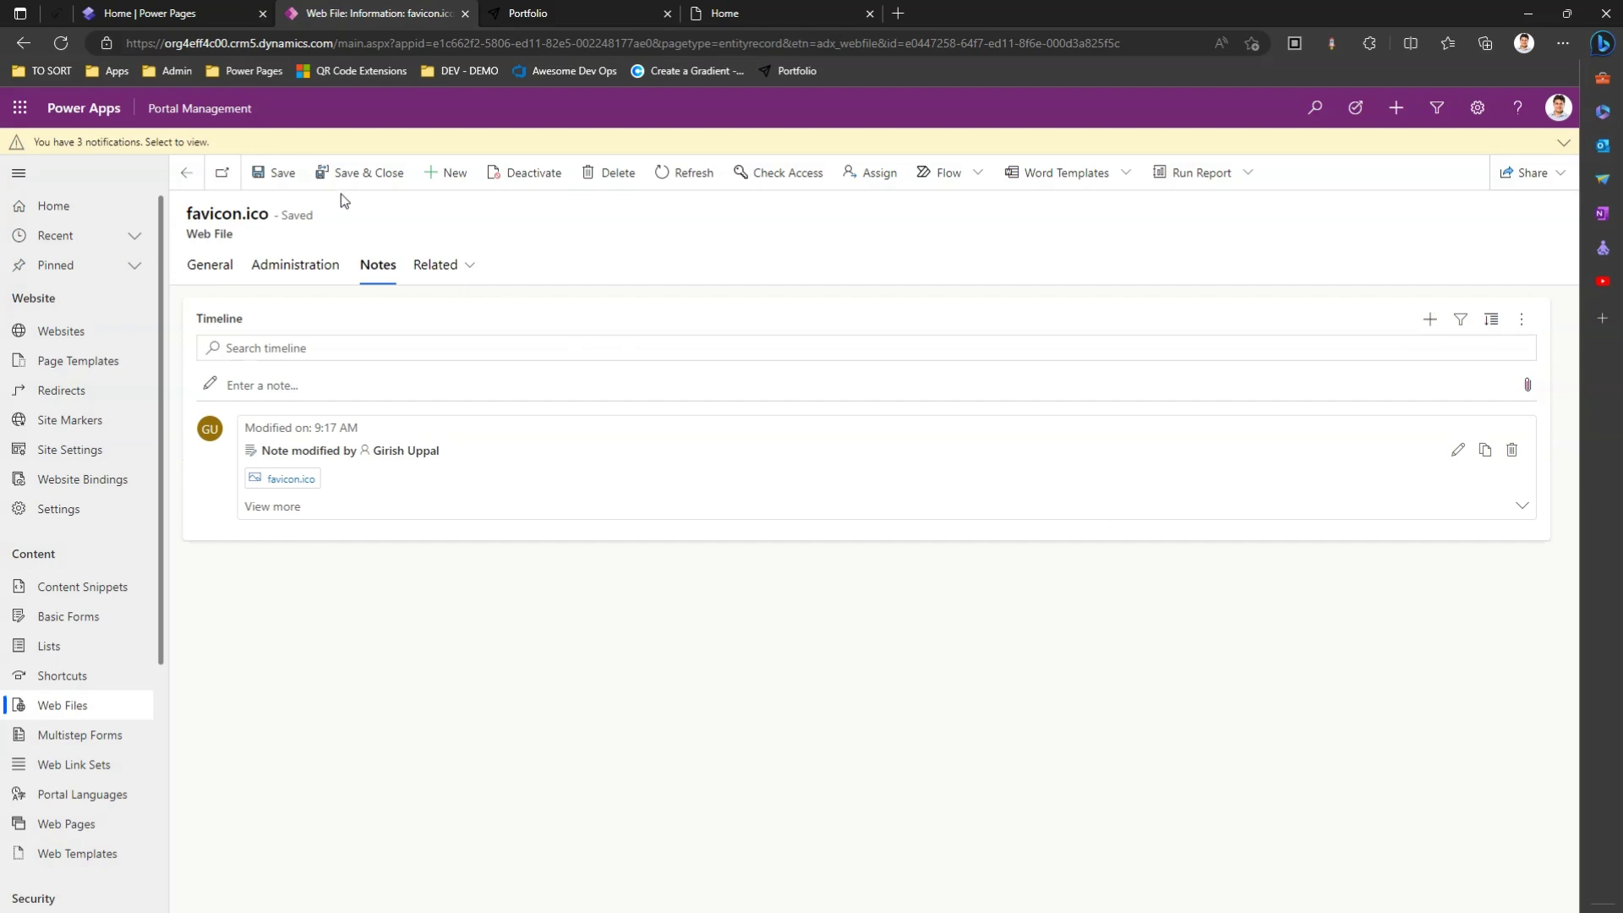
Save and close the favicon.ico record, reload the live Diamond site, and return to the Power Pages sites.
{"action": "left_click", "coordinate": [330, 174]}
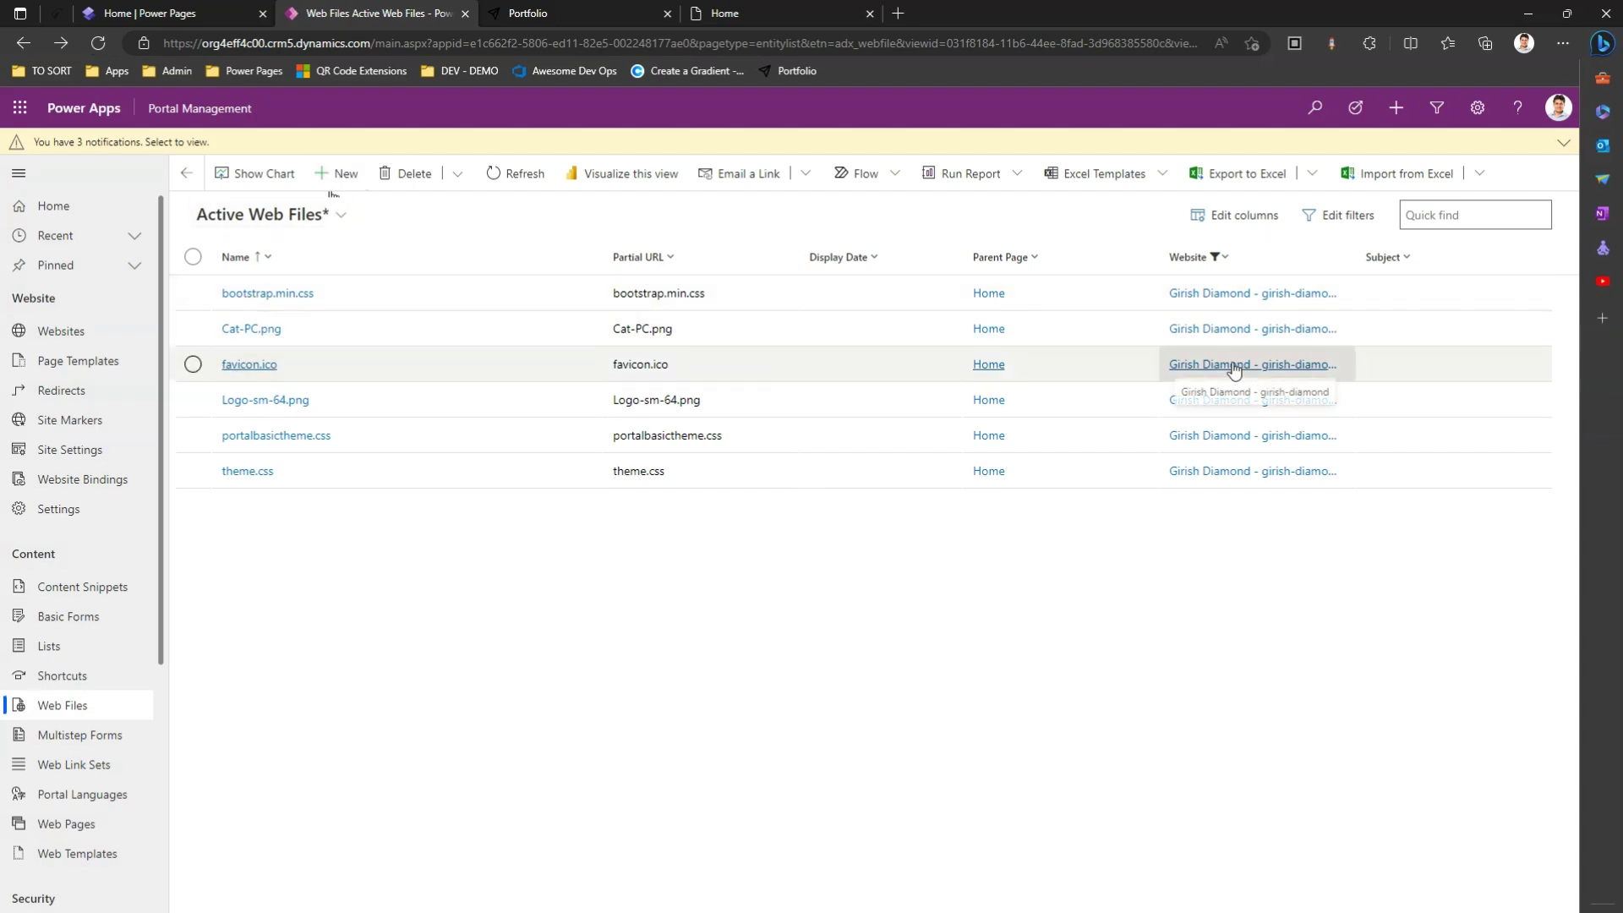
{"action": "left_click", "coordinate": [739, 13]}
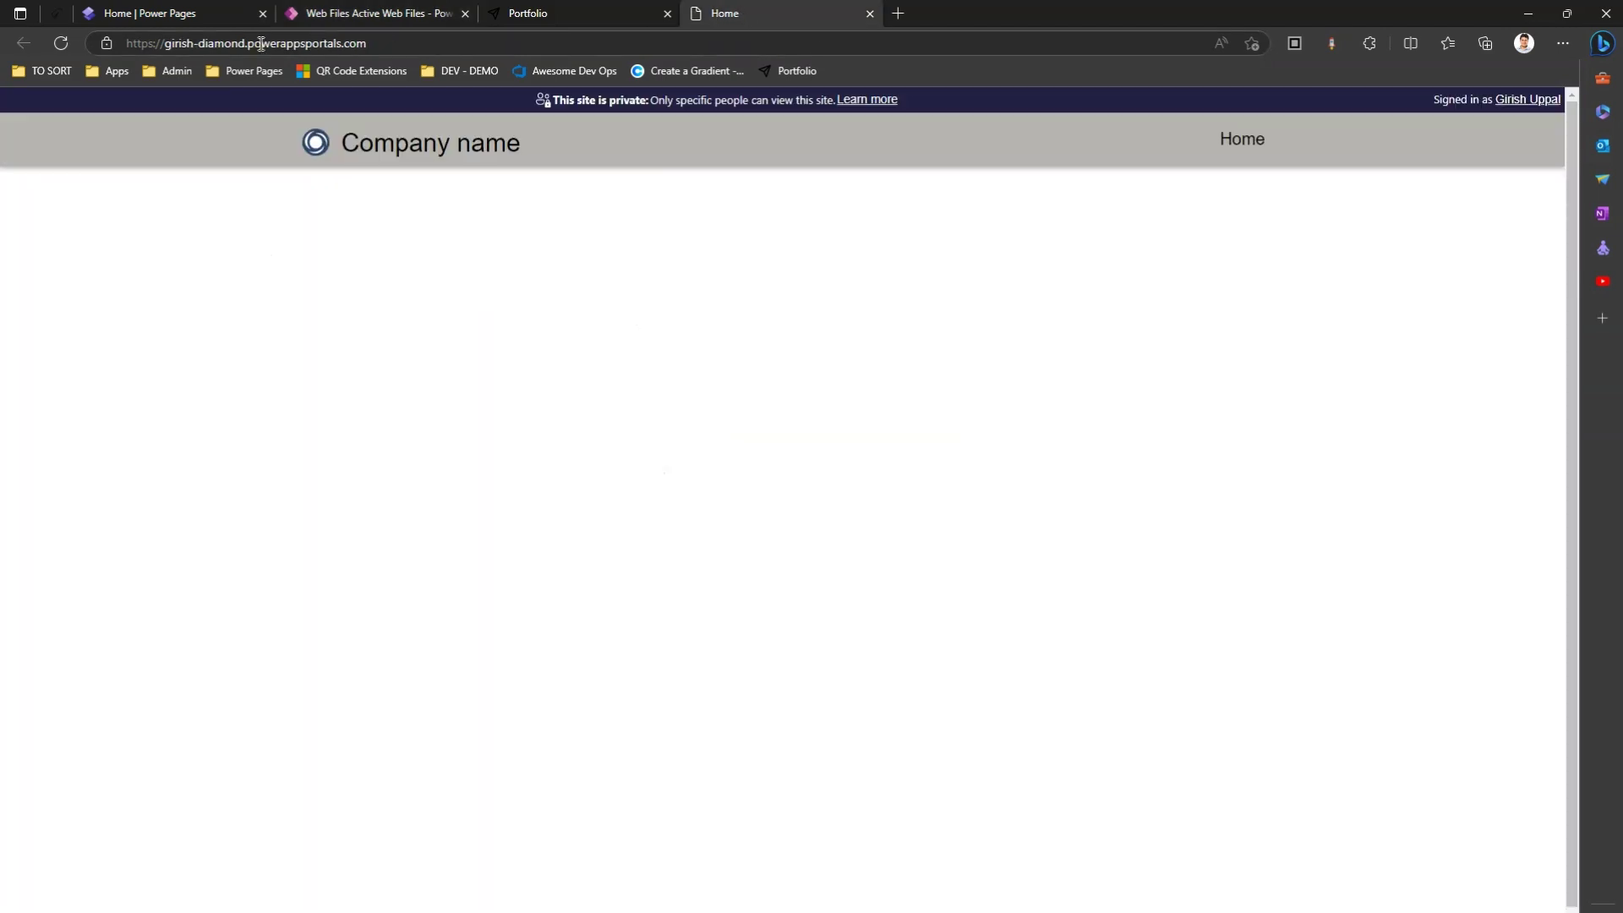
{"action": "left_click", "coordinate": [59, 44]}
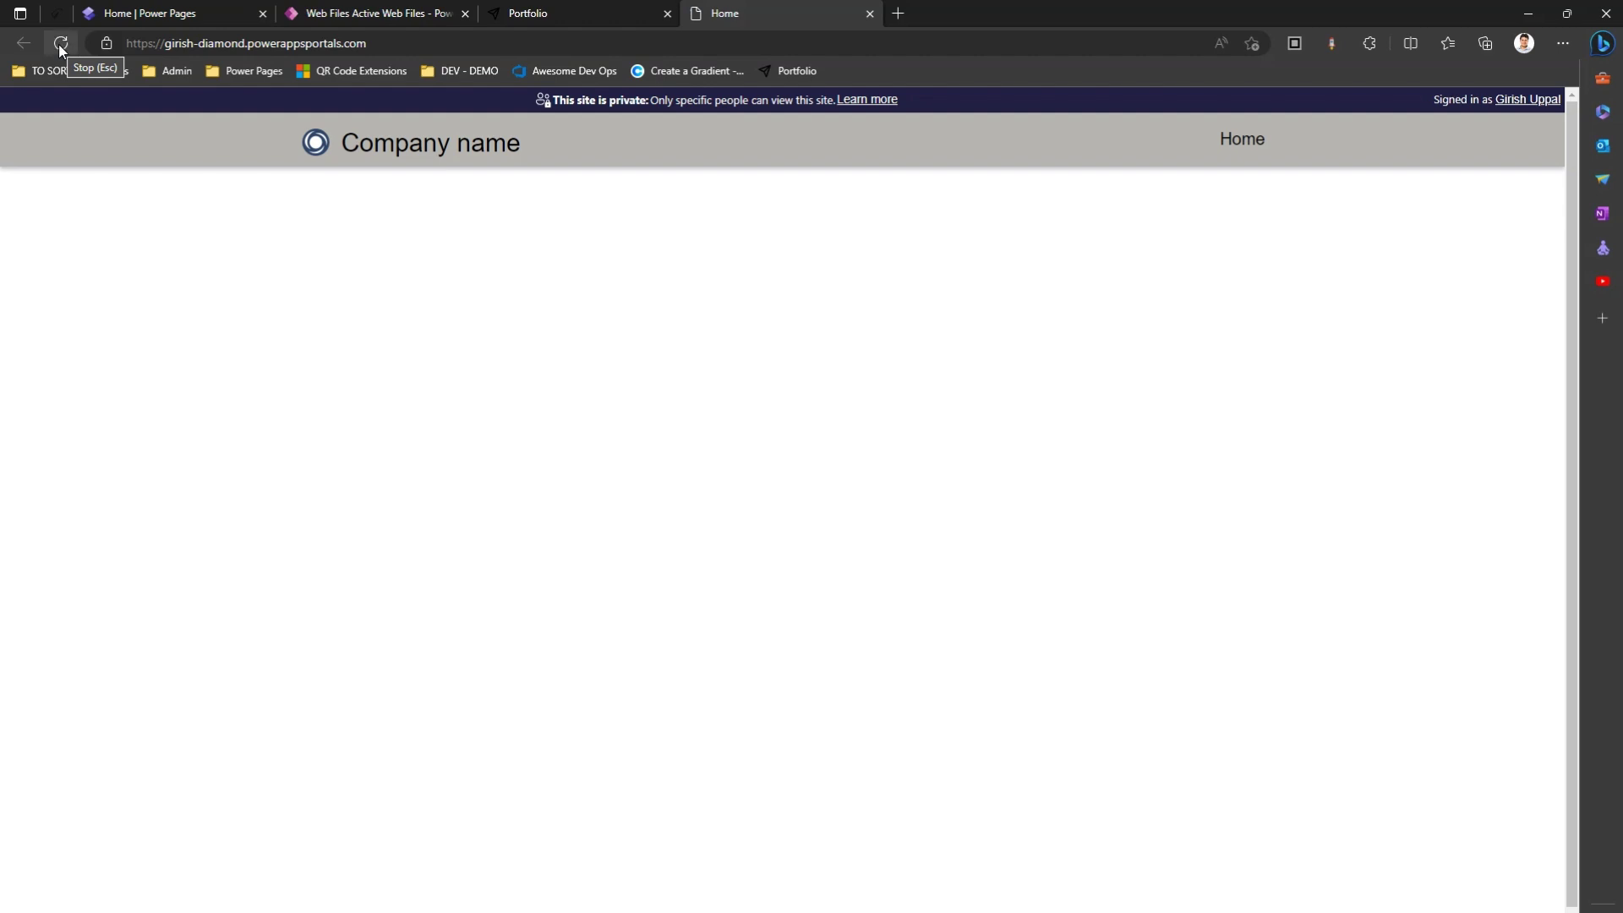
{"action": "left_click", "coordinate": [146, 15]}
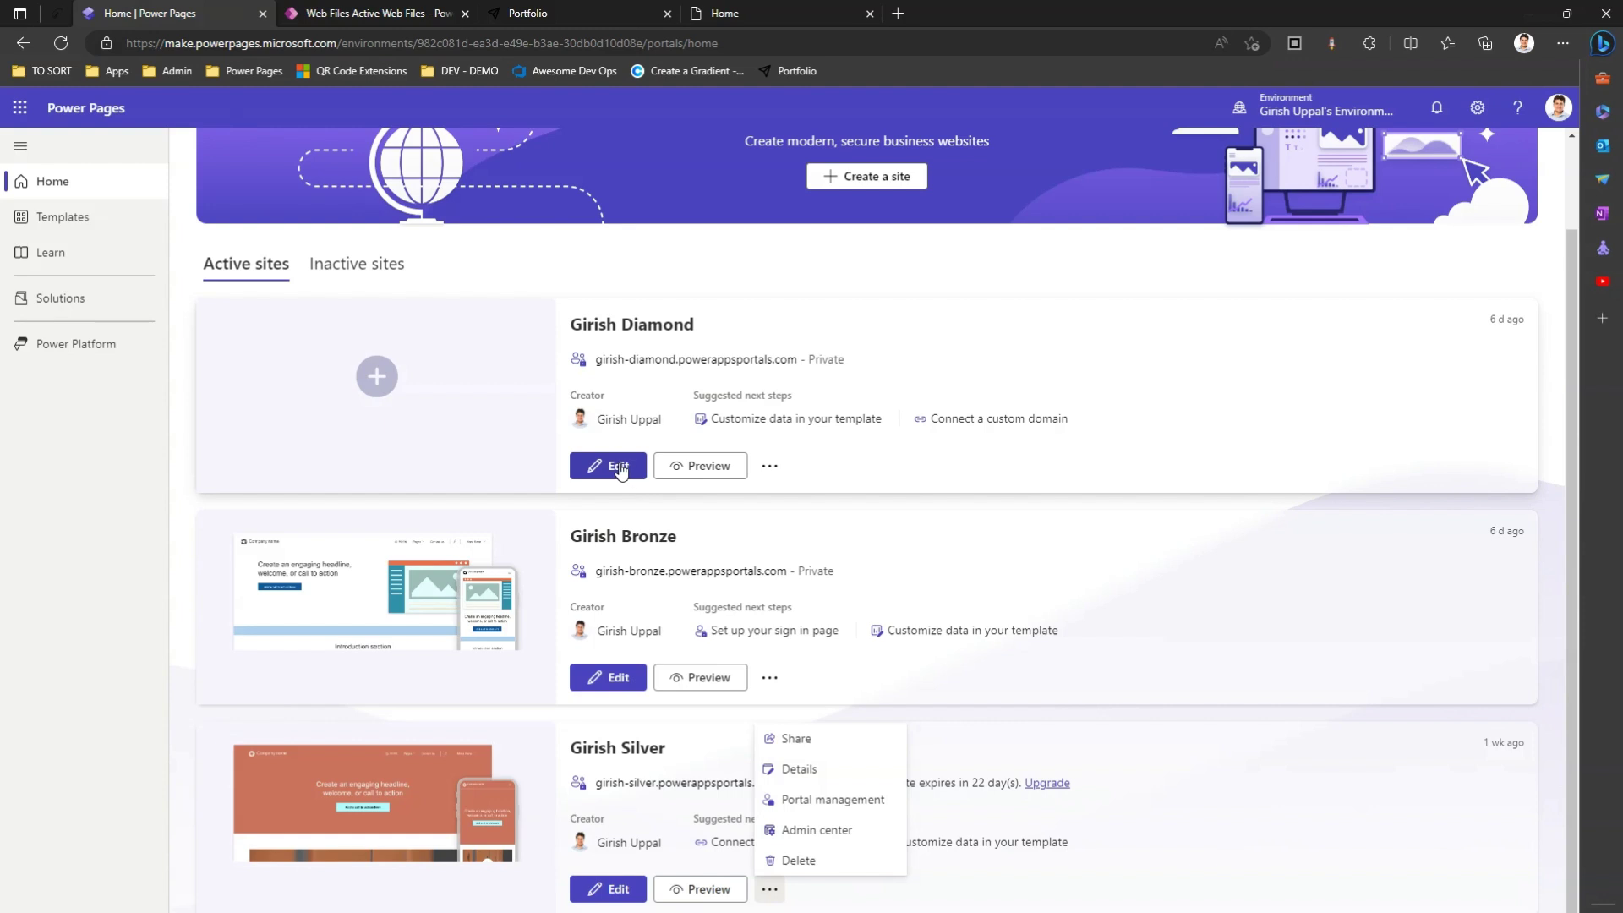
Edit the Diamond site and sync its configuration in the design studio, then view the live site.
{"action": "left_click", "coordinate": [769, 466]}
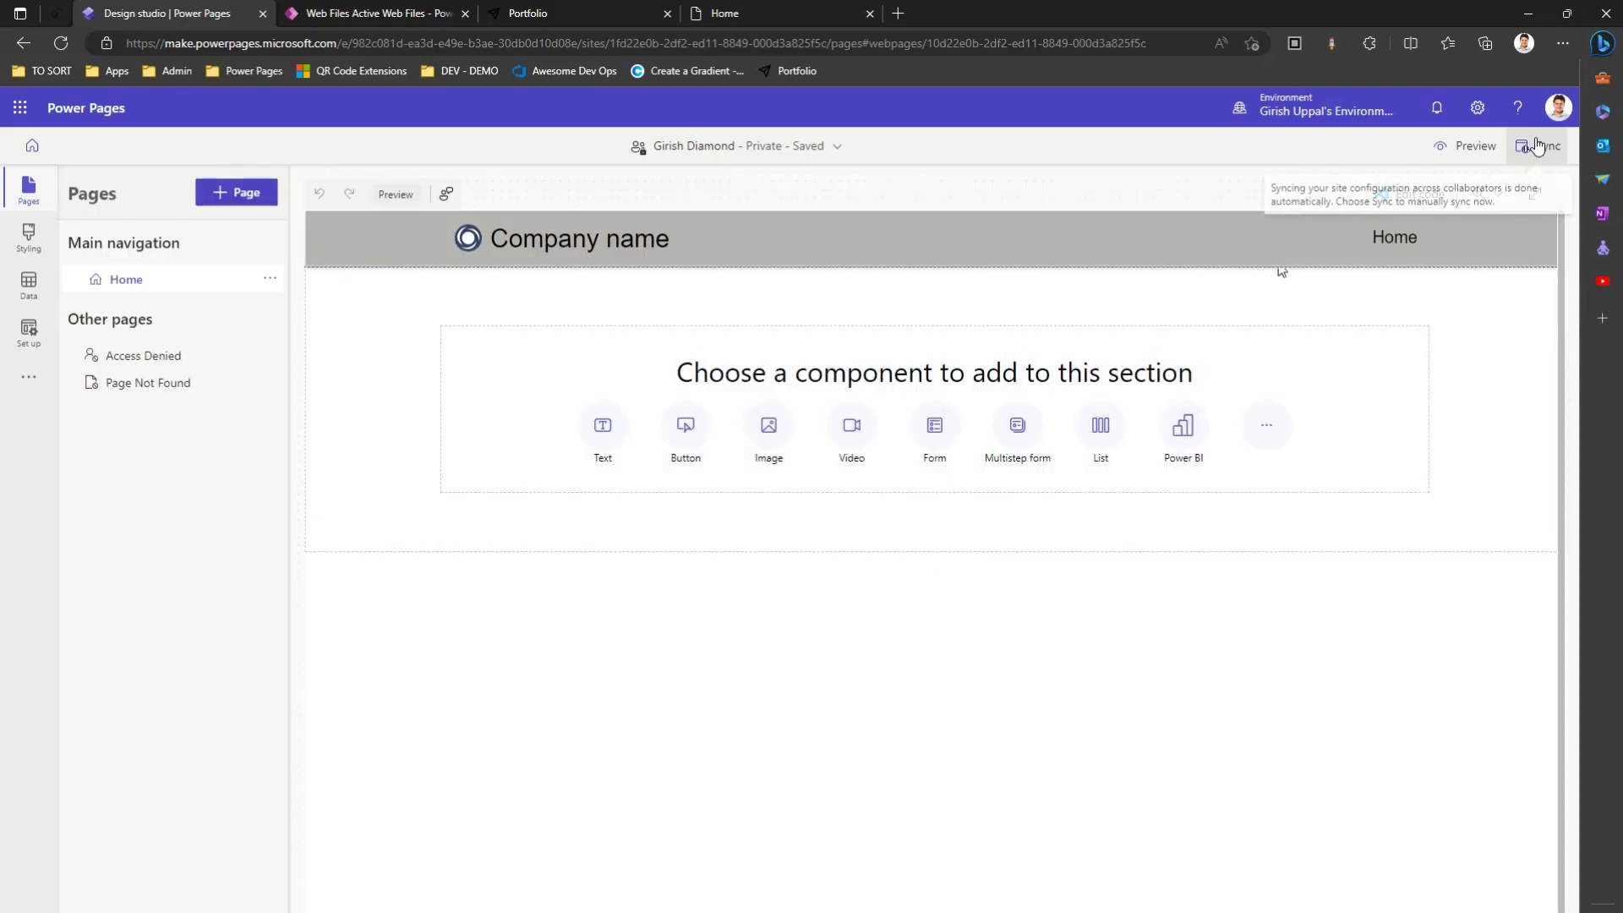
{"action": "left_click", "coordinate": [1541, 148]}
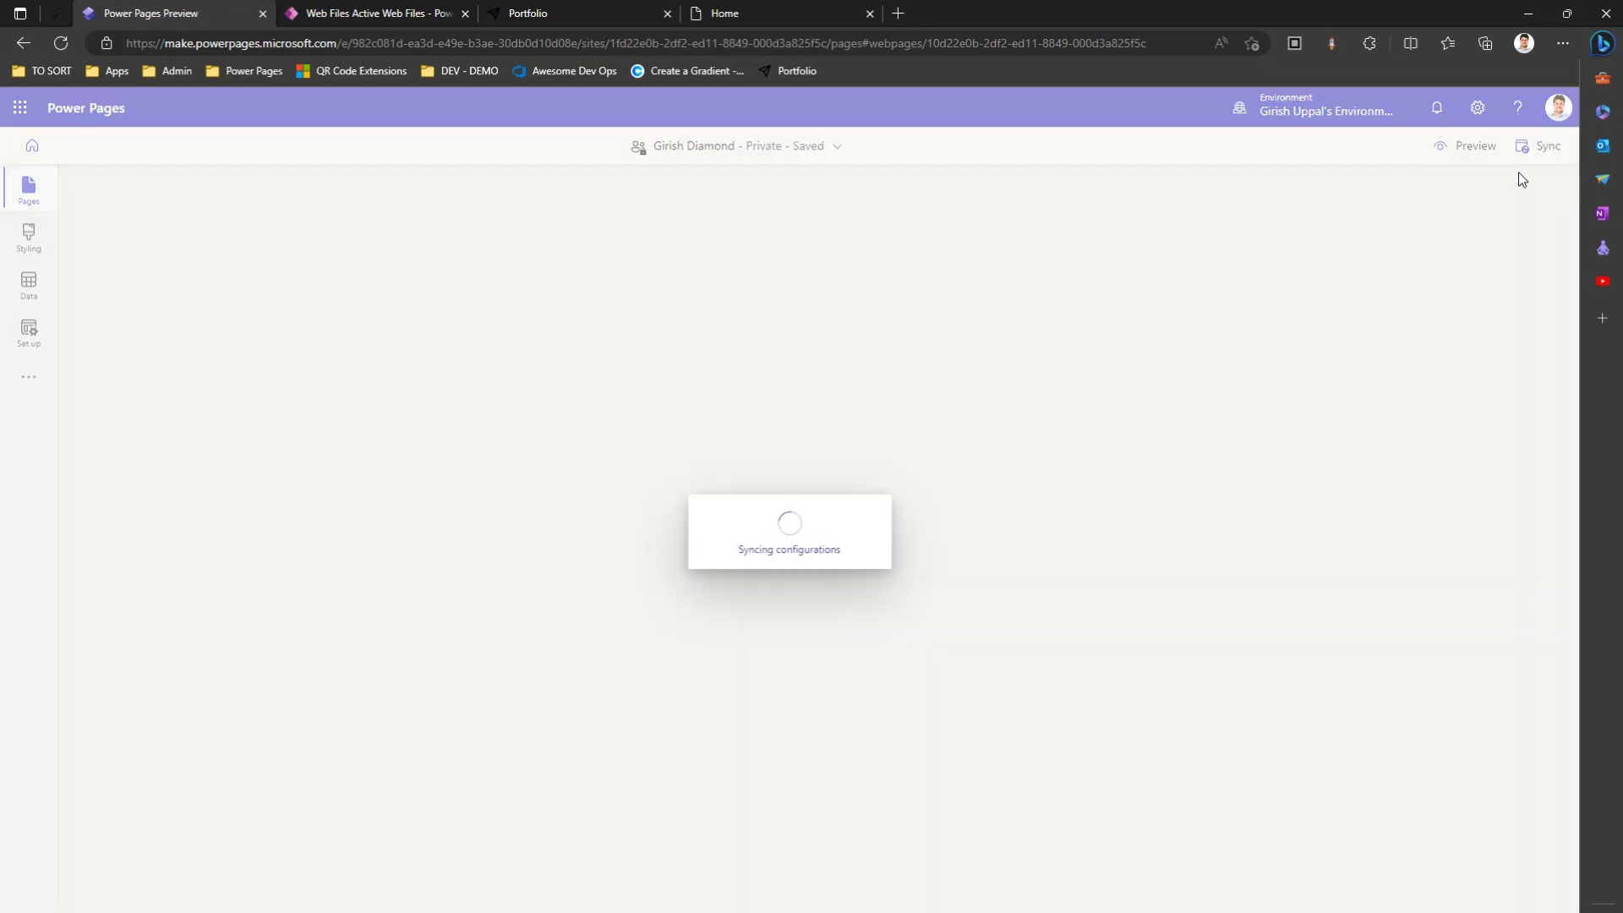
{"action": "left_click", "coordinate": [765, 6]}
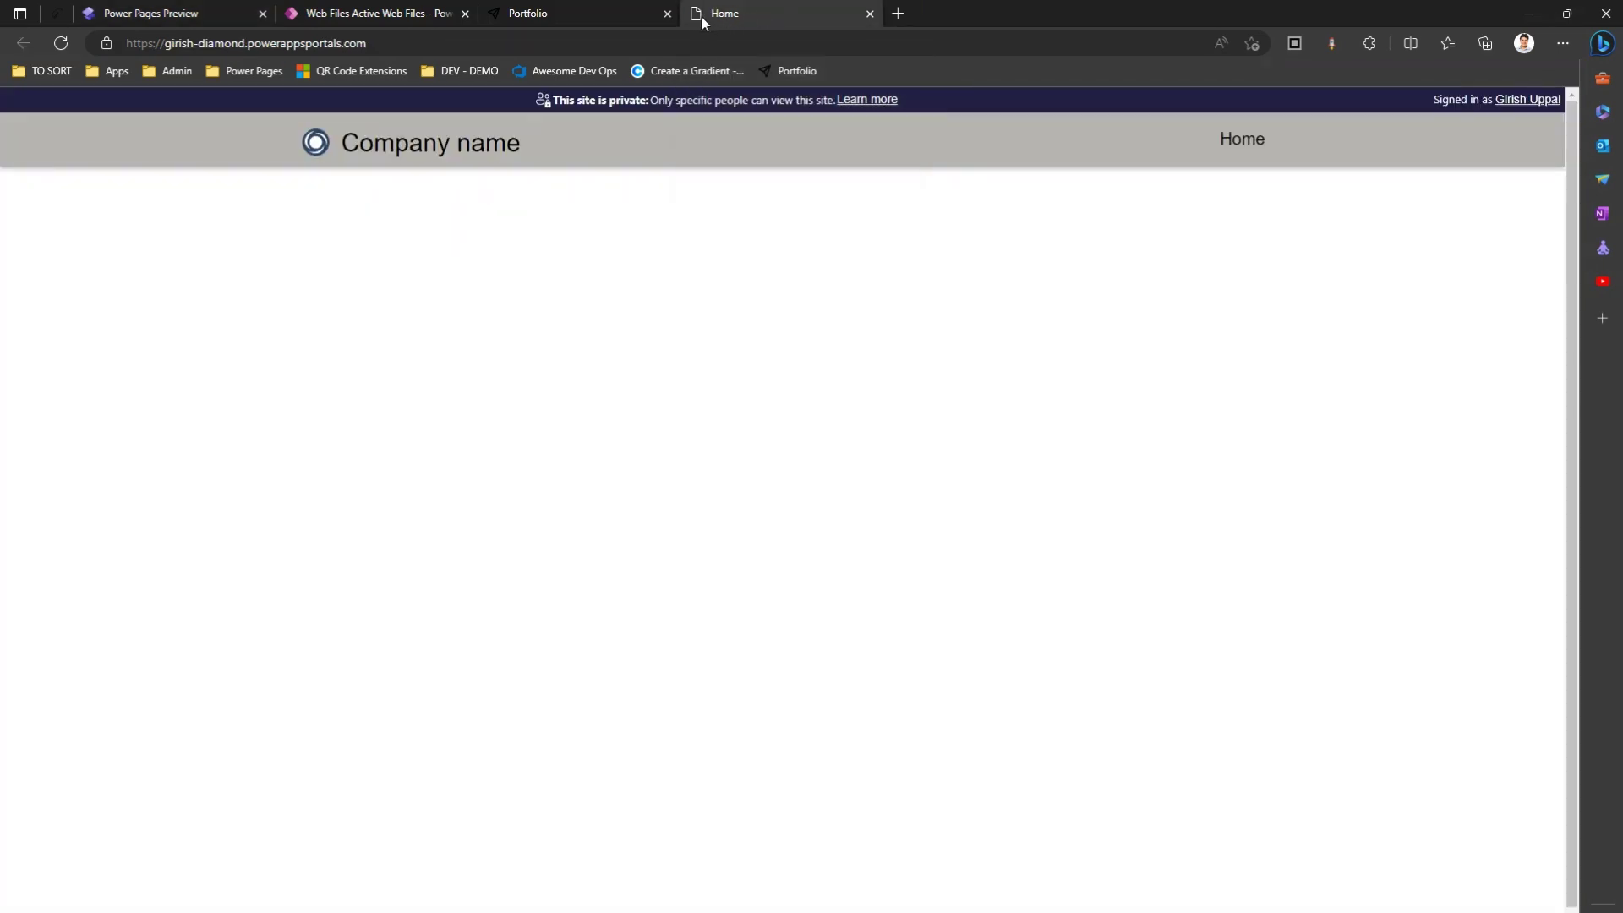
Use DevTools' Empty cache and hard refresh on the Diamond site so its new favicon appears.
{"action": "left_click", "coordinate": [61, 43]}
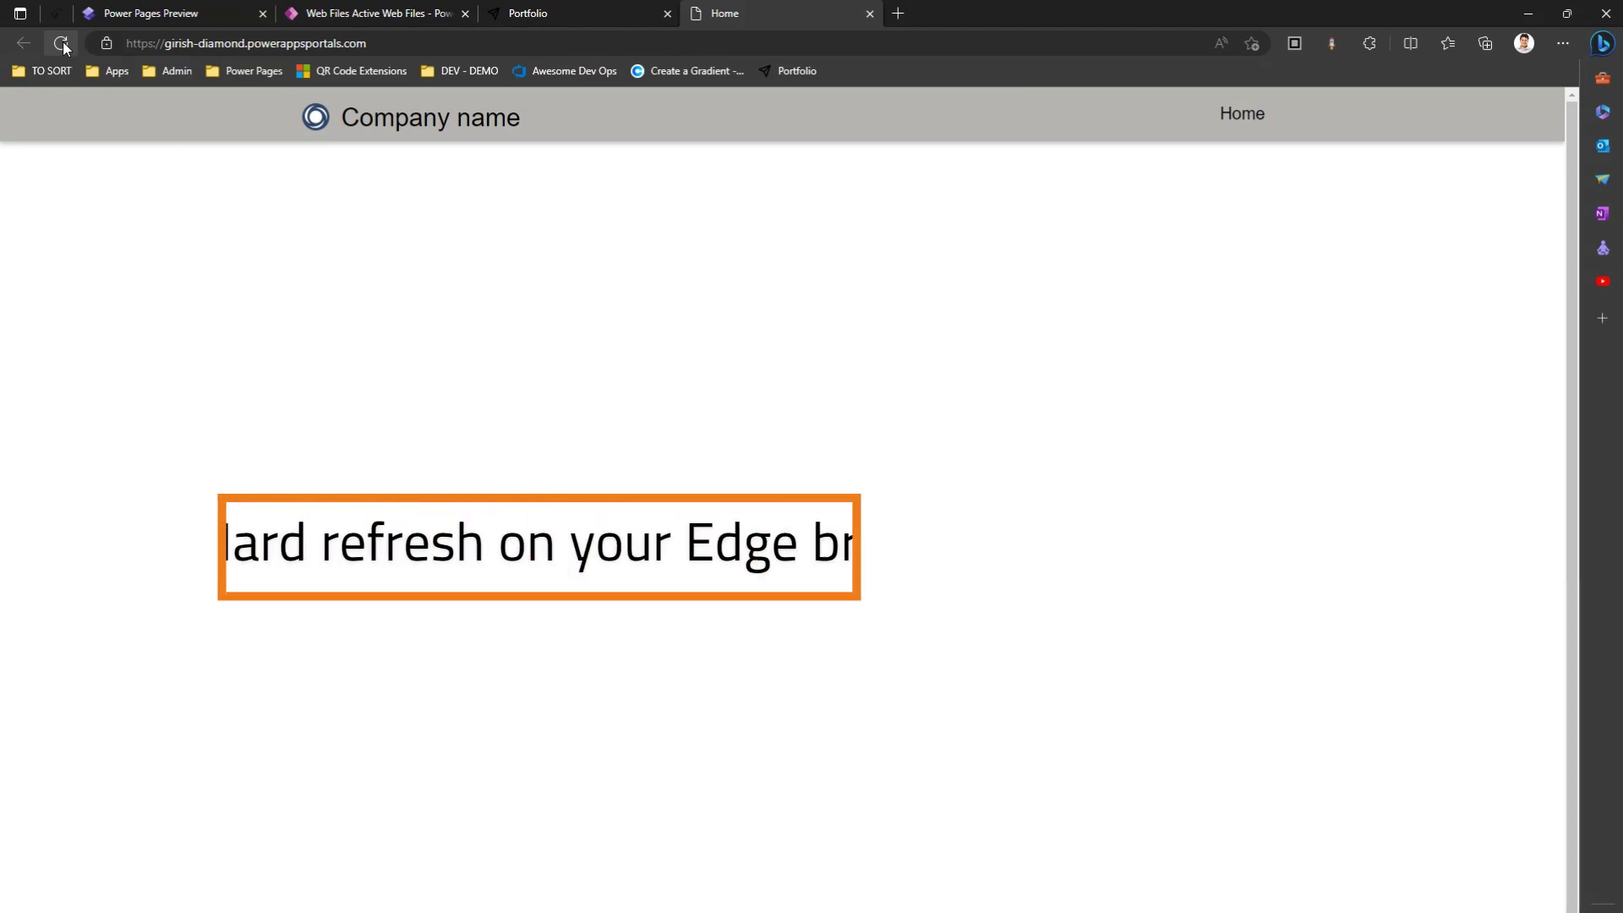
{"action": "key", "text": "F12"}
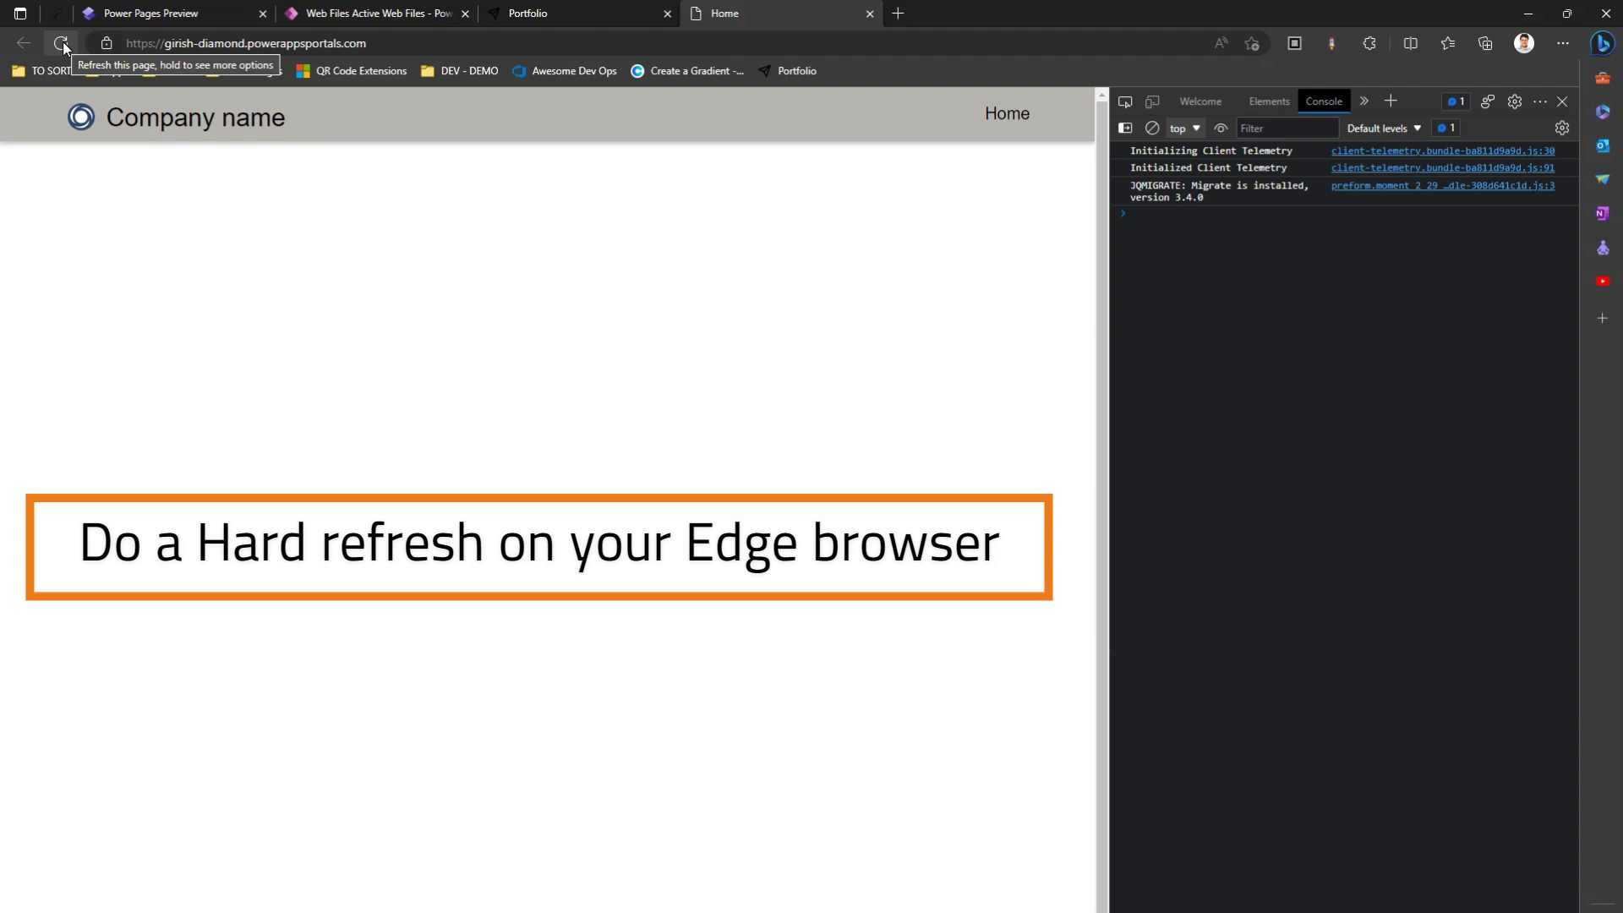
{"action": "left_click", "coordinate": [59, 46]}
{"action": "right_click", "coordinate": [59, 46]}
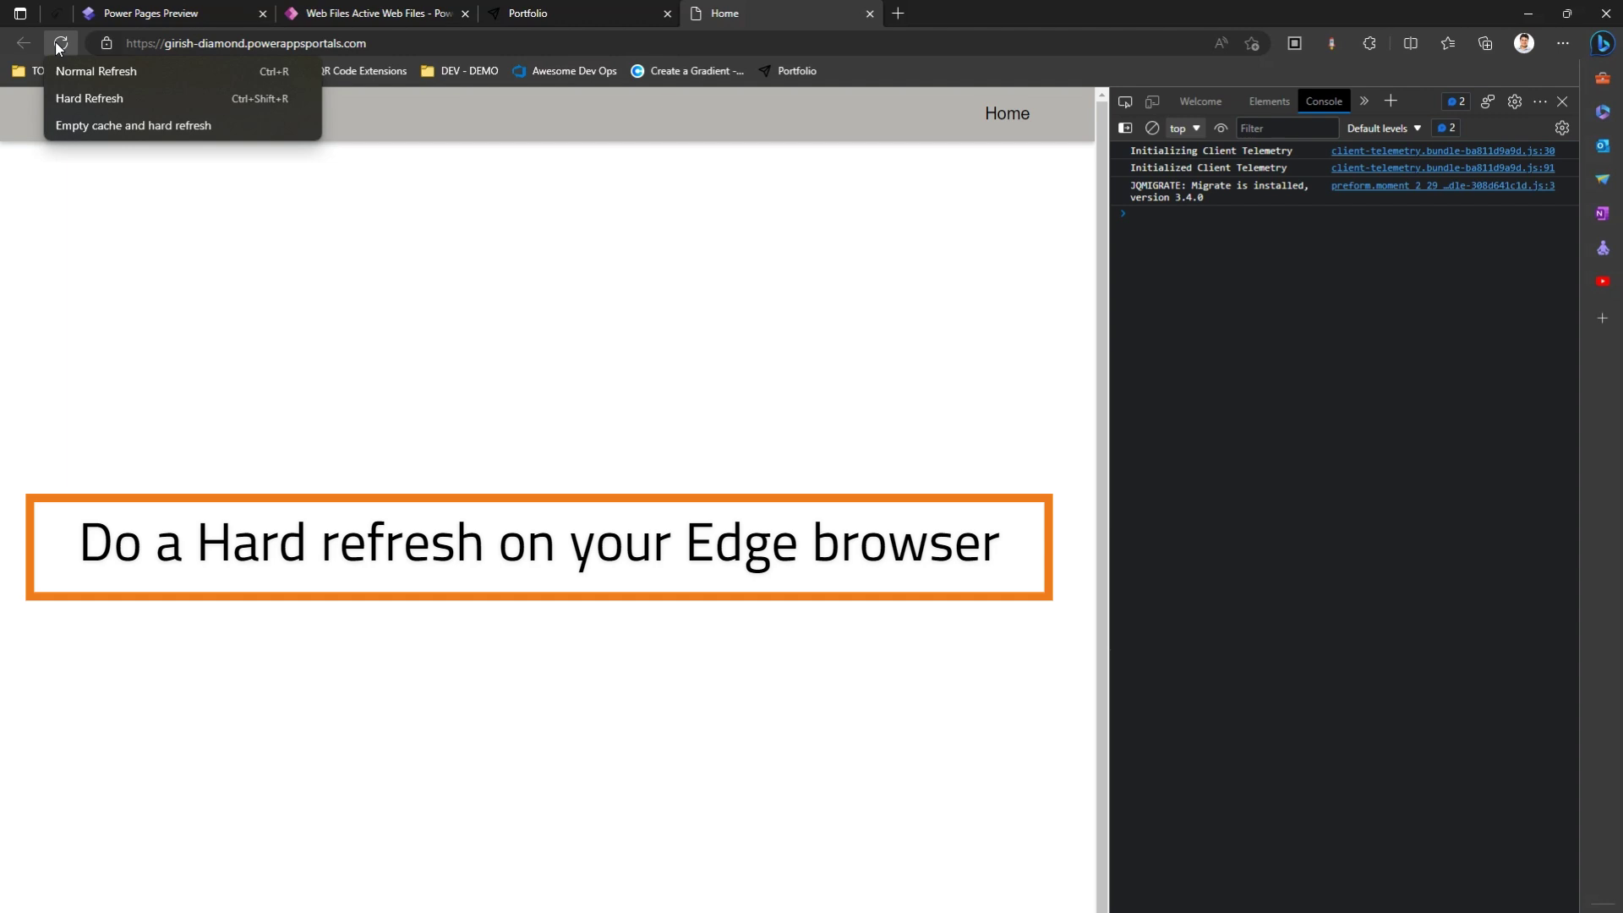
{"action": "left_click", "coordinate": [115, 127]}
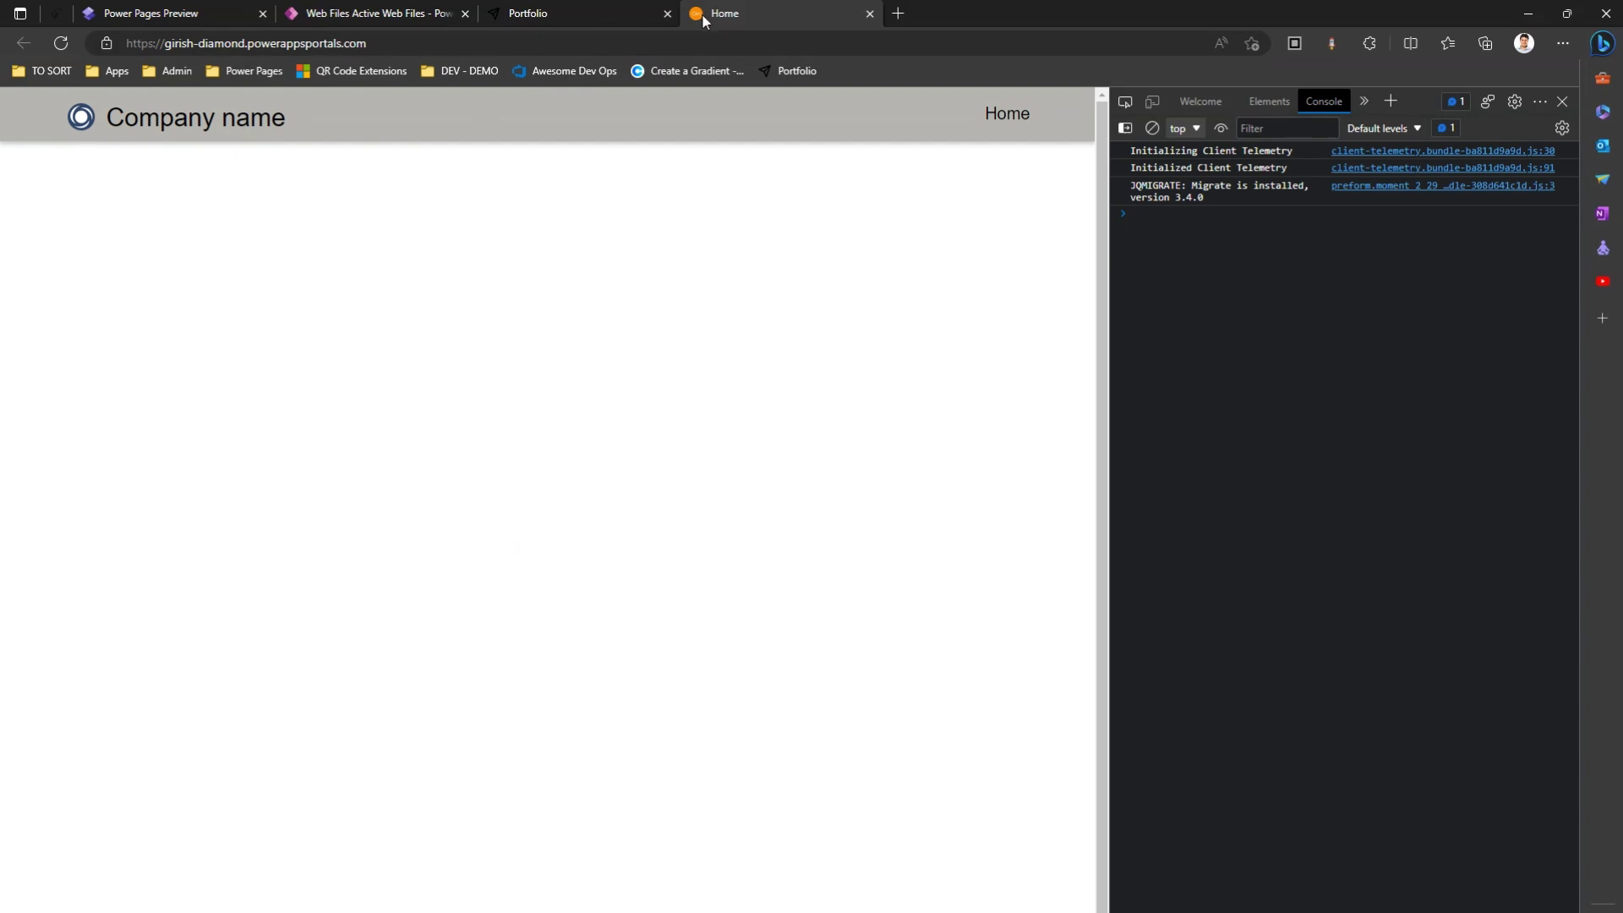
{"action": "left_click", "coordinate": [1563, 101]}
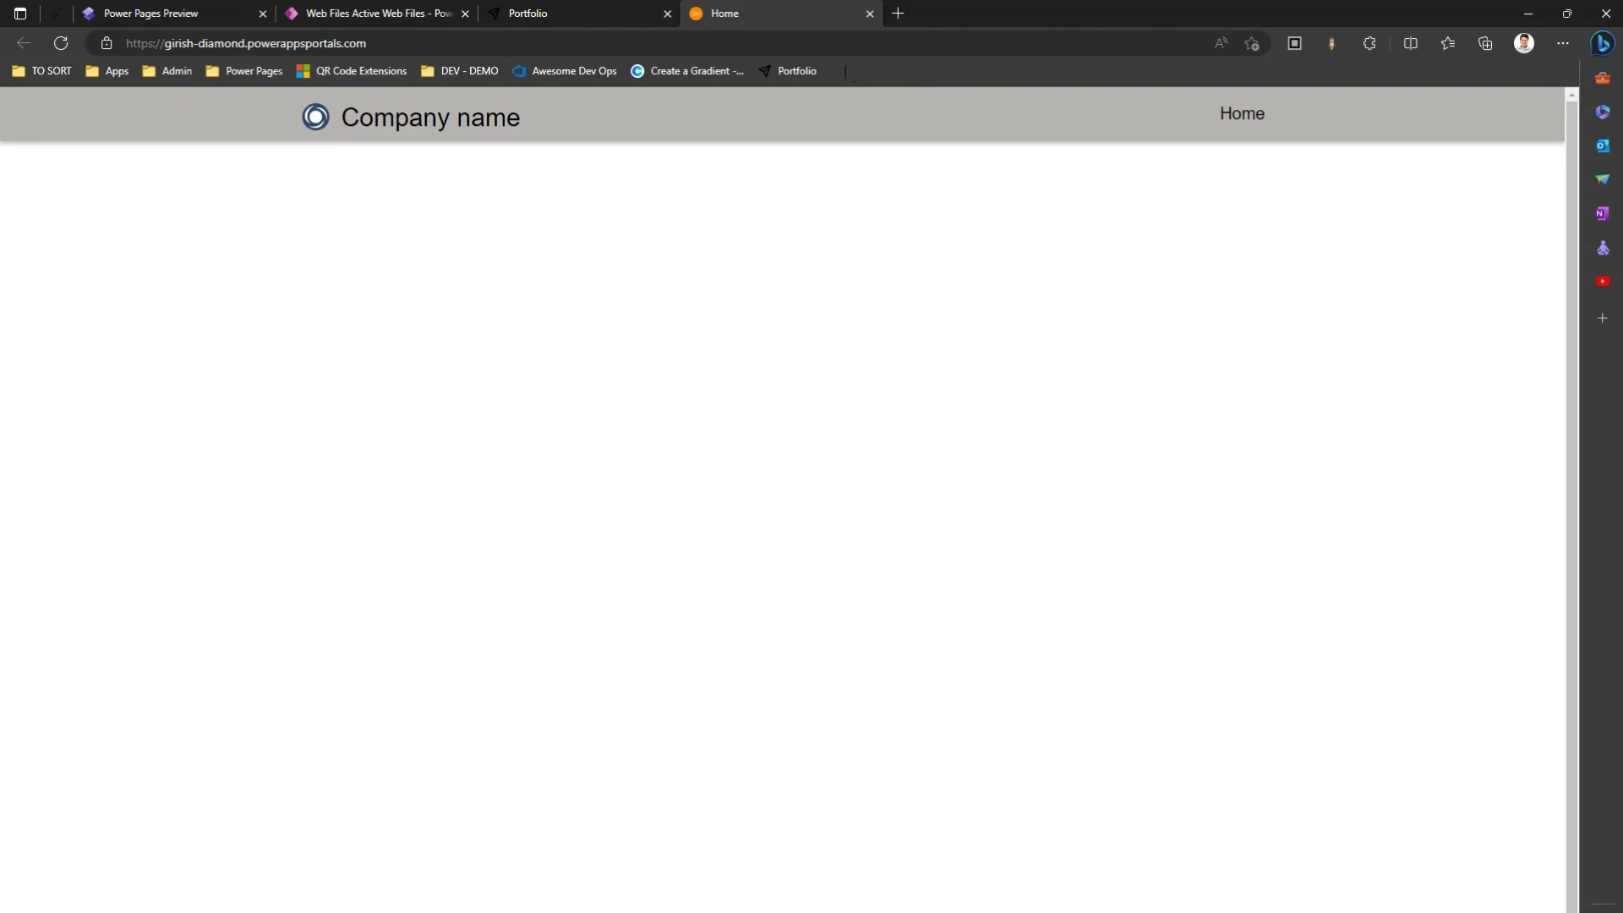
Favourite the Diamond Home page, then confirm it in the History panel and close it.
{"action": "left_click", "coordinate": [1251, 43]}
{"action": "left_click", "coordinate": [1564, 43]}
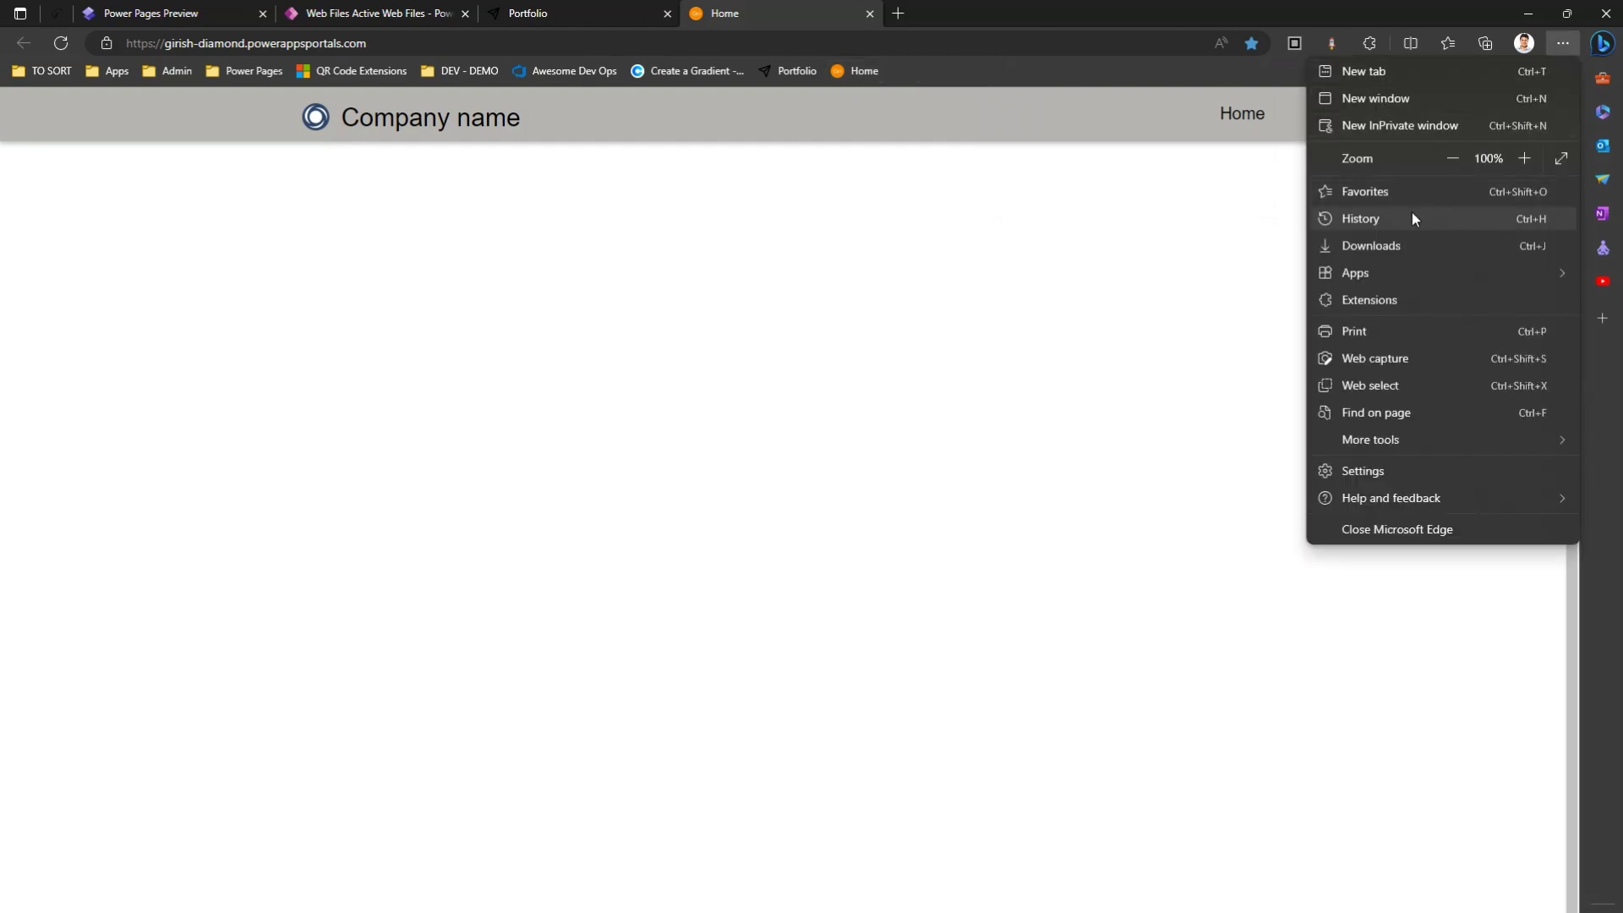
{"action": "left_click", "coordinate": [1412, 216]}
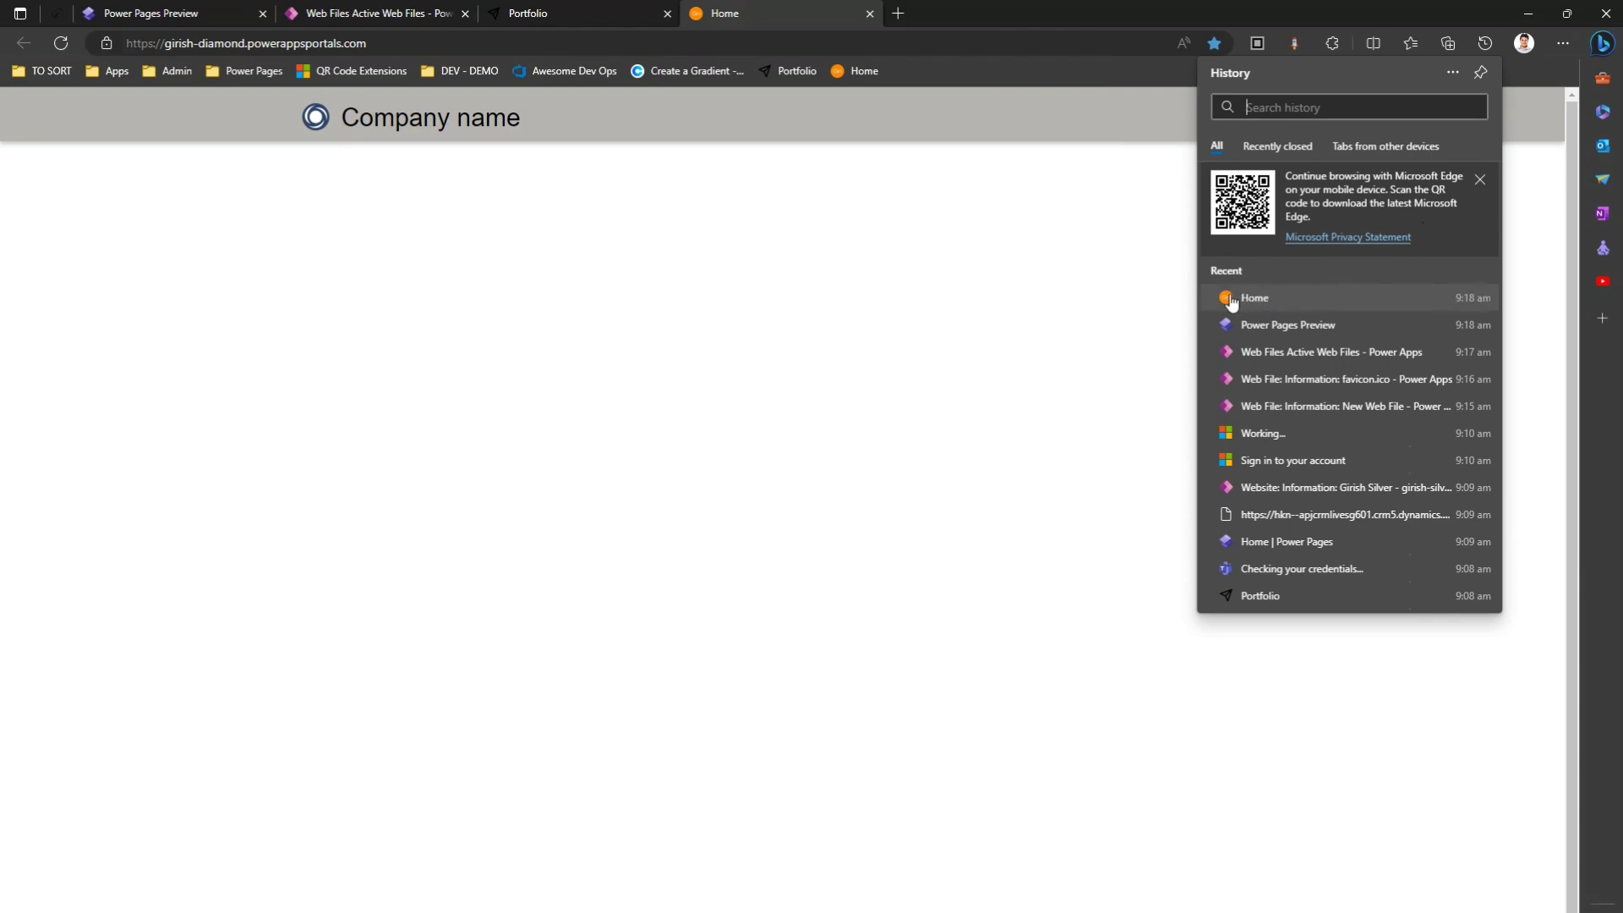
{"action": "left_click", "coordinate": [658, 342]}
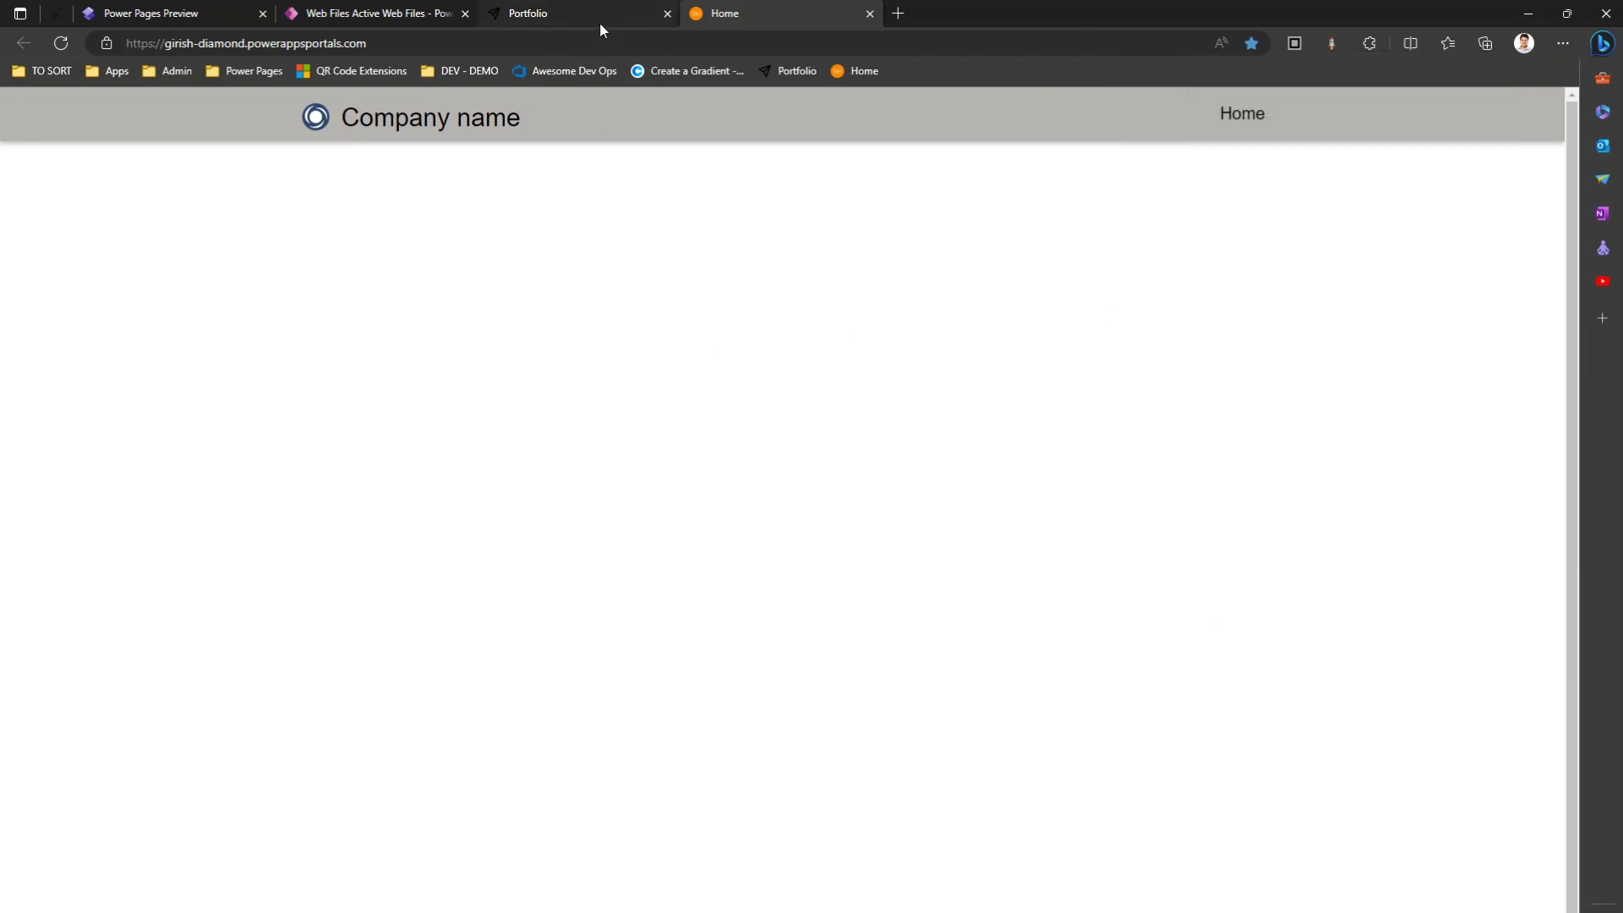